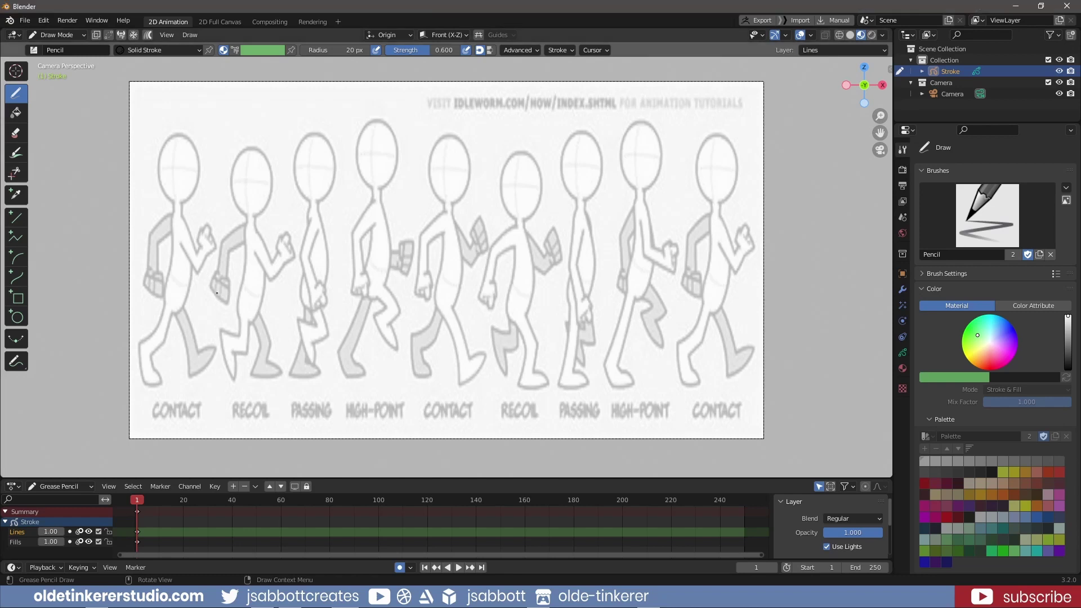
Remove the Lines and Fills layers and add a new layer named floor
left_click(903, 353)
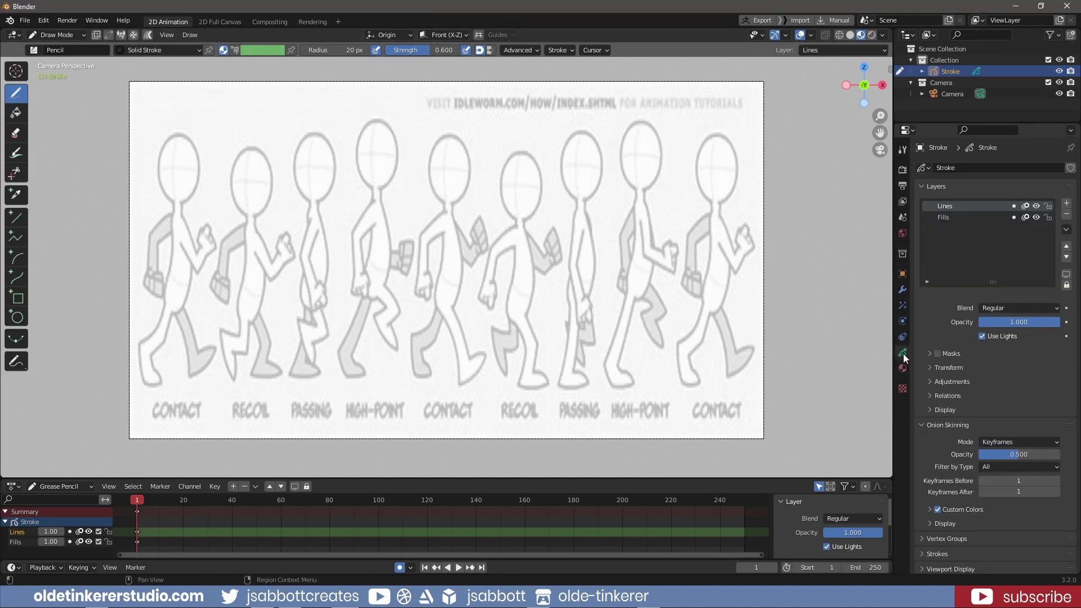
left_click(1067, 218)
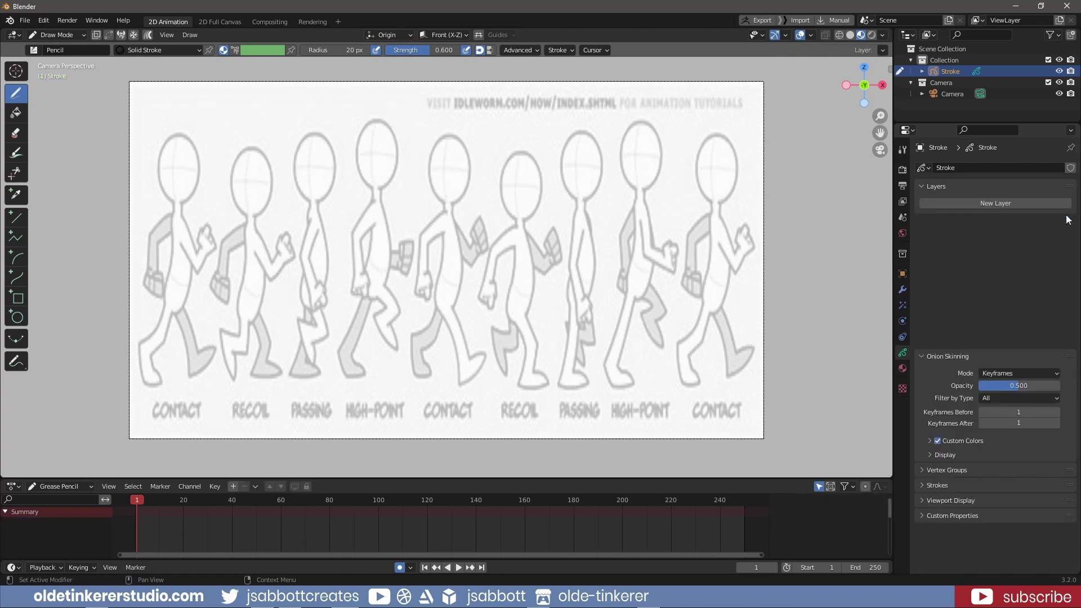
left_click(997, 203)
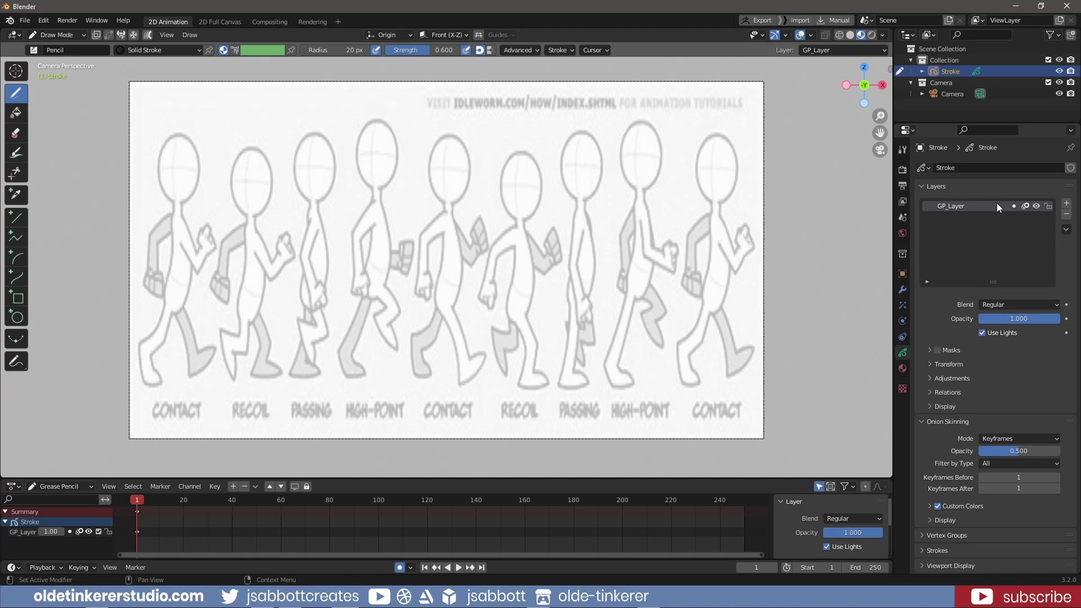
double_click(952, 206)
type("floor")
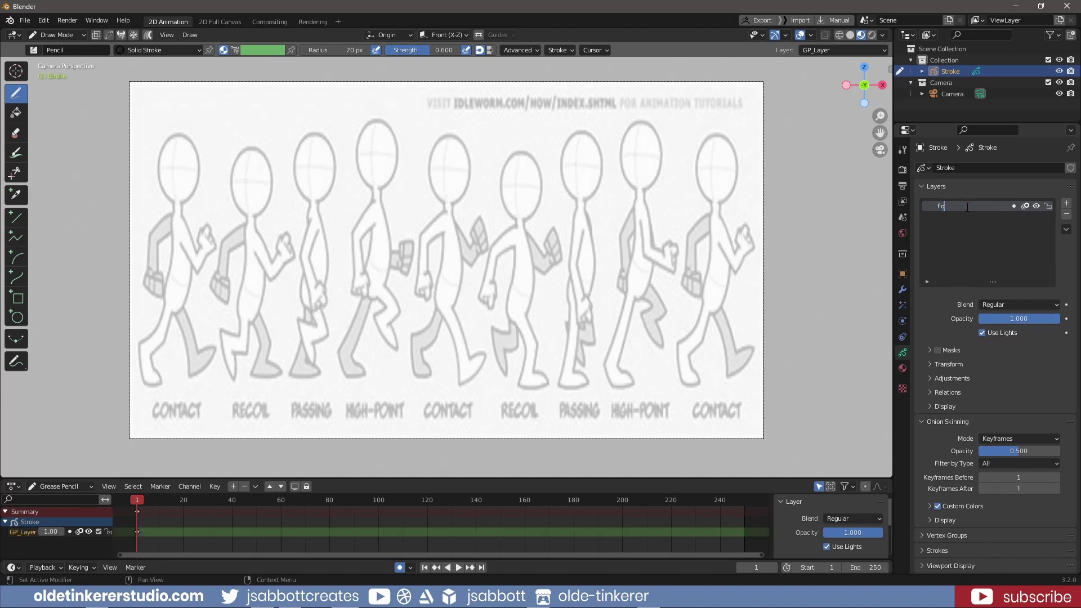
key("Return")
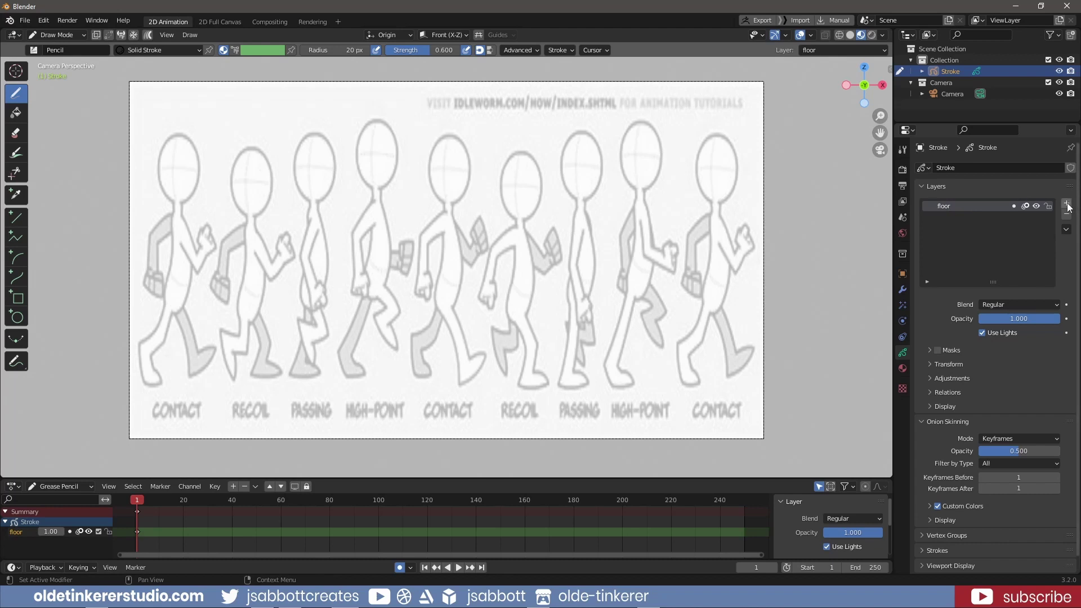
Add layers named head and limbs-front below floor
left_click(1066, 202)
left_click(1066, 255)
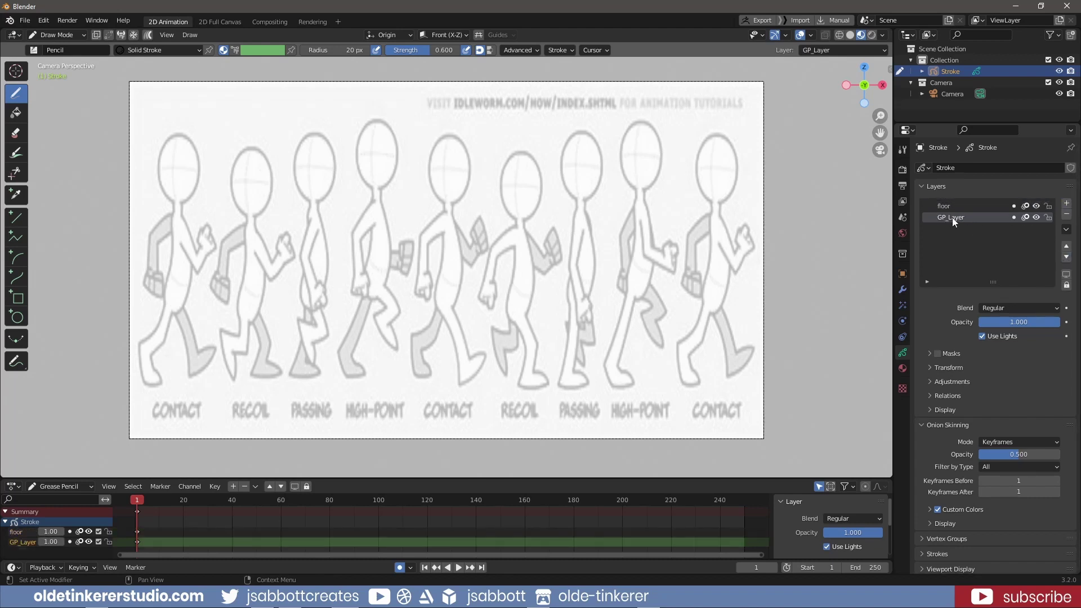
double_click(952, 217)
type("head")
key("Return")
left_click(1066, 203)
left_click(1065, 255)
left_click(951, 229)
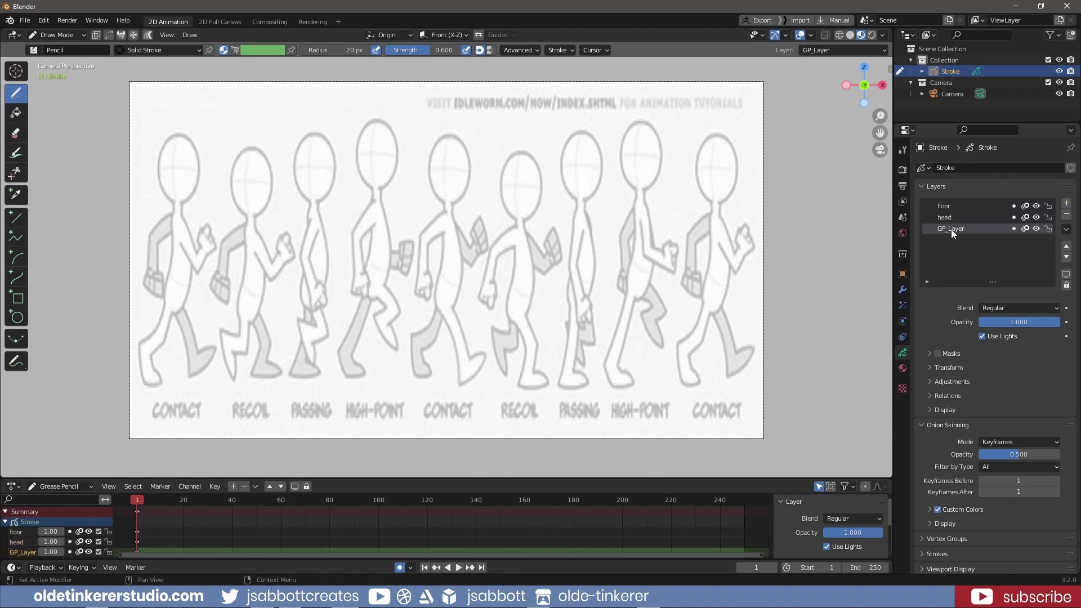
type("limb")
type("s-front")
key("Return")
Add a spine layer at the bottom, then a fifth layer to be named
left_click(1066, 203)
left_click(1066, 255)
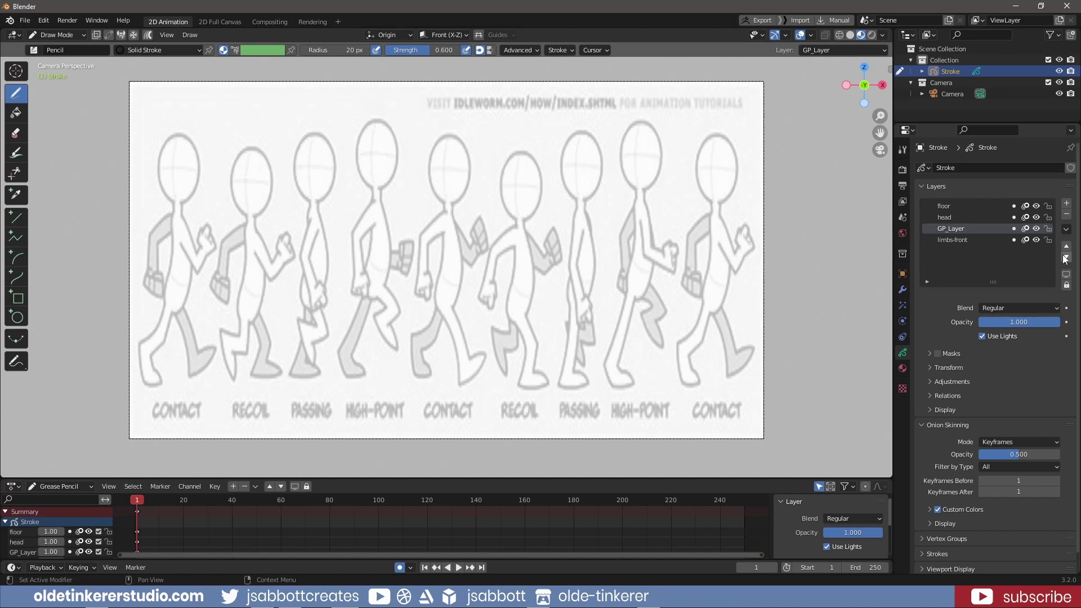
double_click(948, 239)
type("spine")
key("Return")
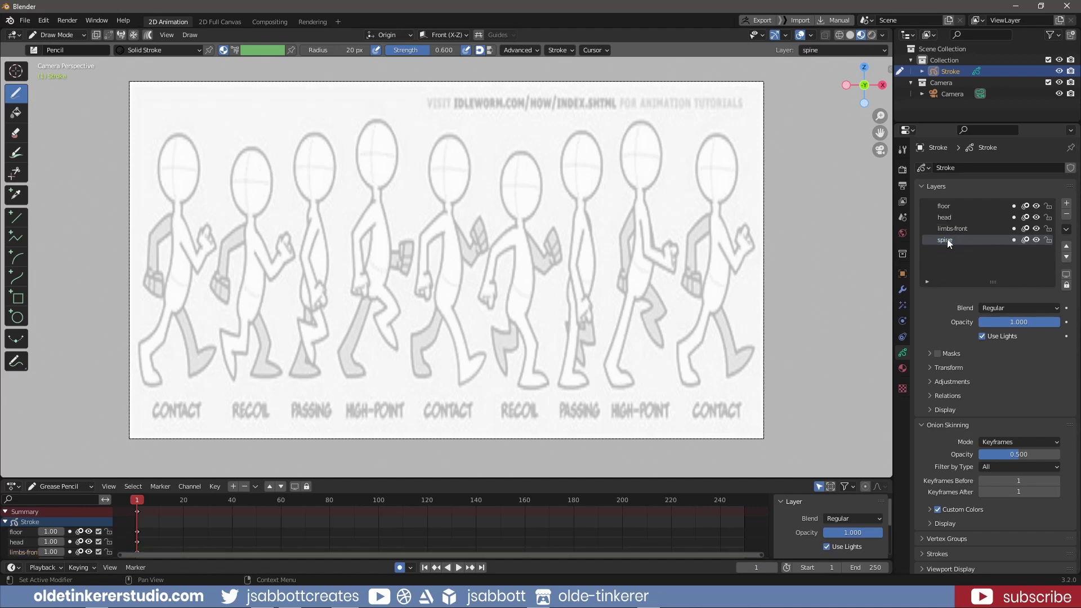
left_click(1067, 205)
left_click(1065, 256)
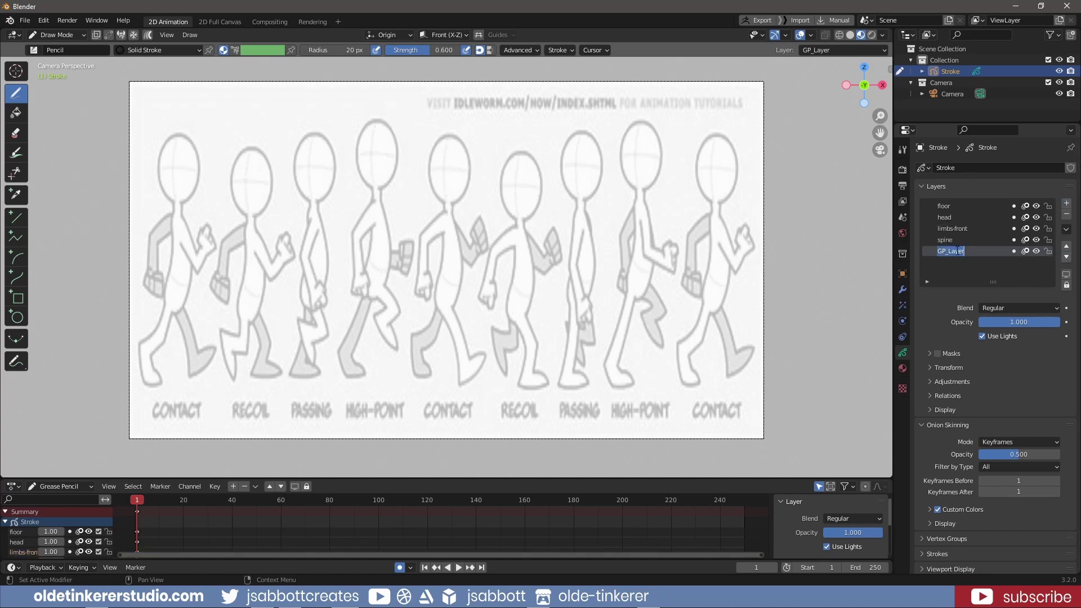
type("limbs-back")
Name the fifth layer limbs-back and set brush strength 1.0 and radius 50 px
key("Return")
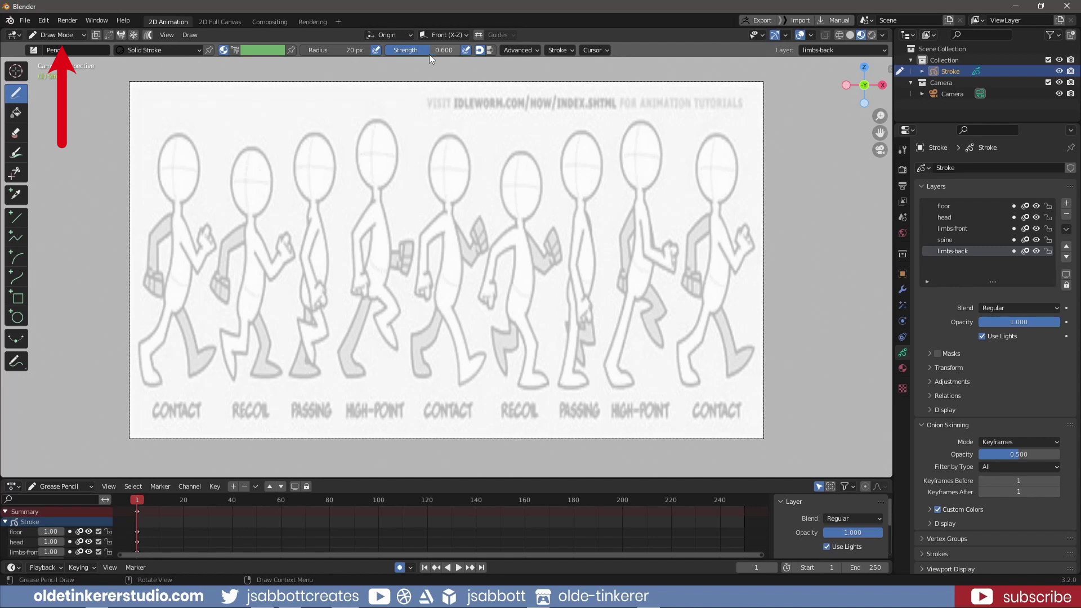
left_click_drag(430, 53, 473, 53)
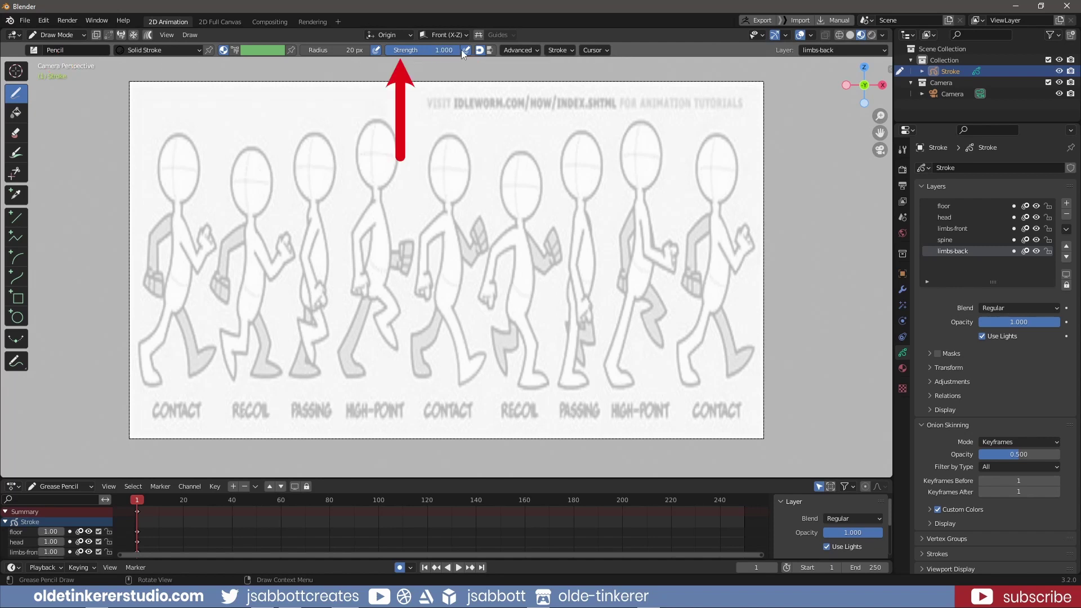
left_click(327, 50)
type("50")
key("Return")
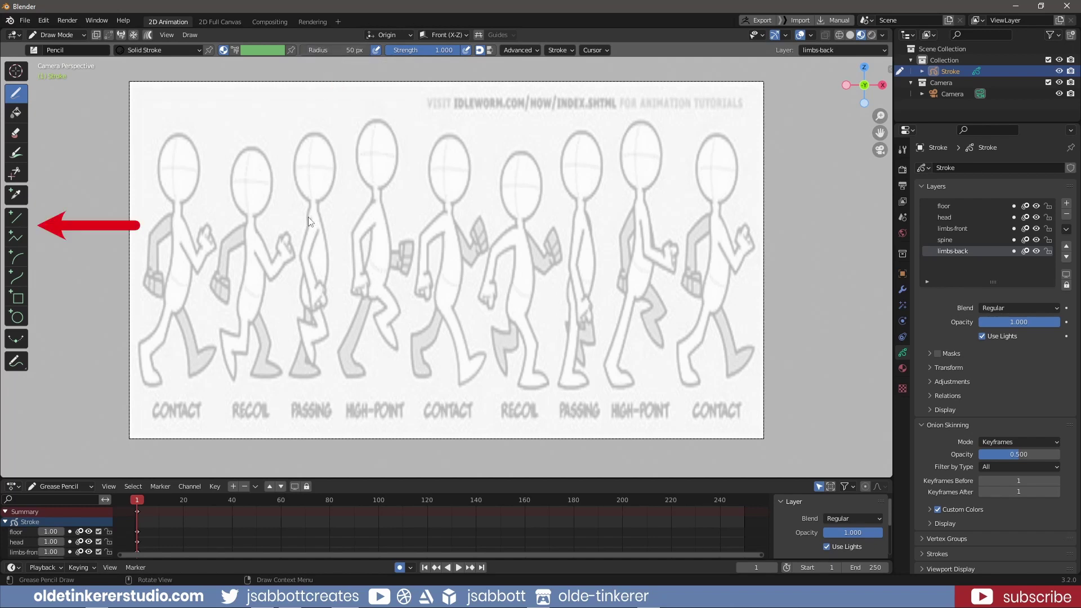
Draw a straight horizontal floor line beneath the figures' feet on the floor layer
left_click(14, 218)
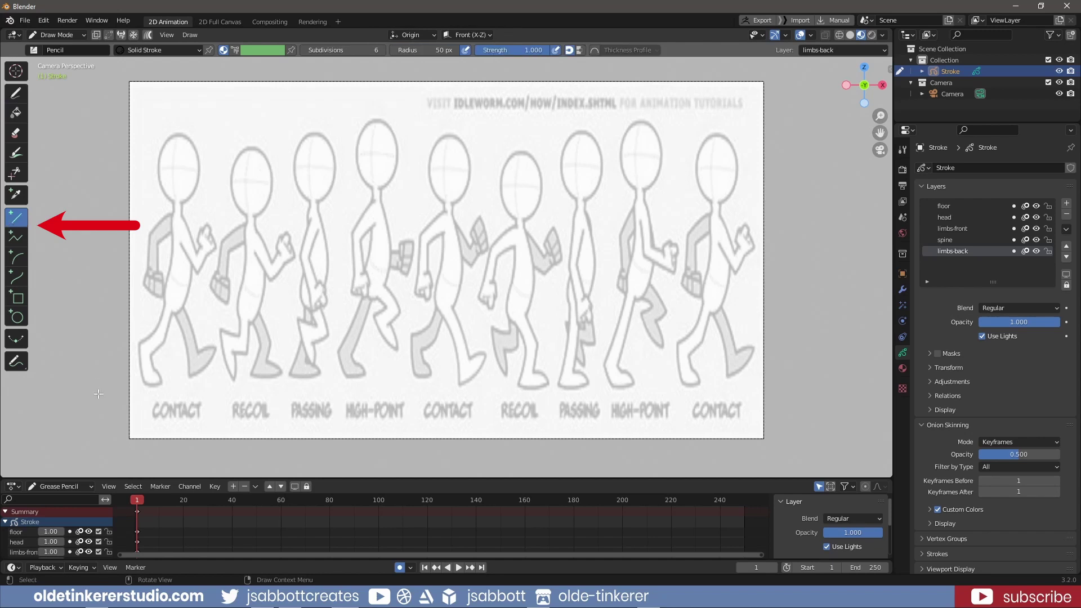
key("y")
left_click(128, 389)
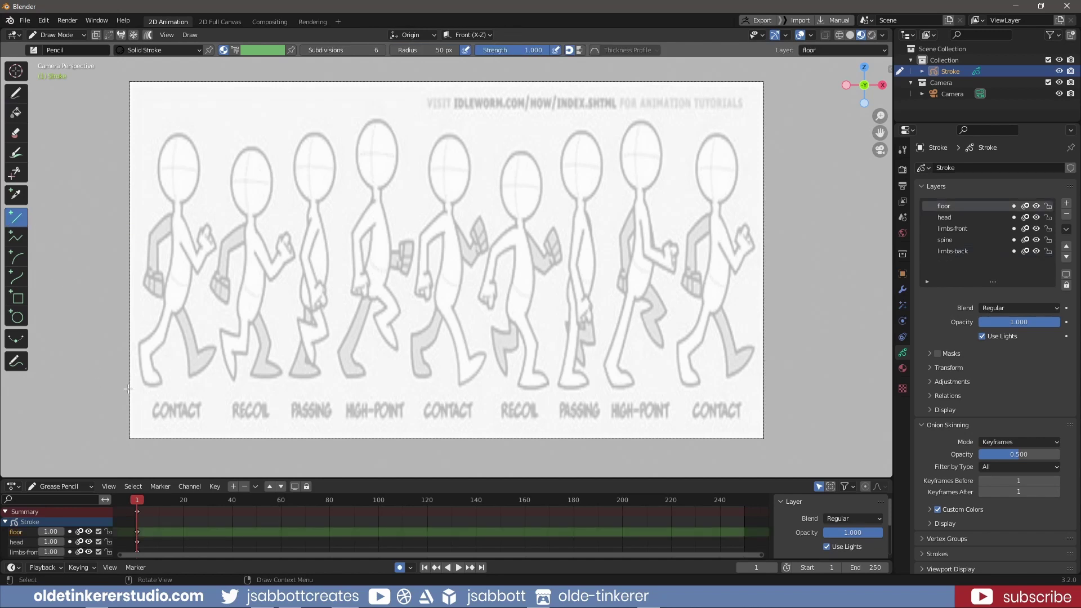
left_click_drag(129, 389, 775, 396)
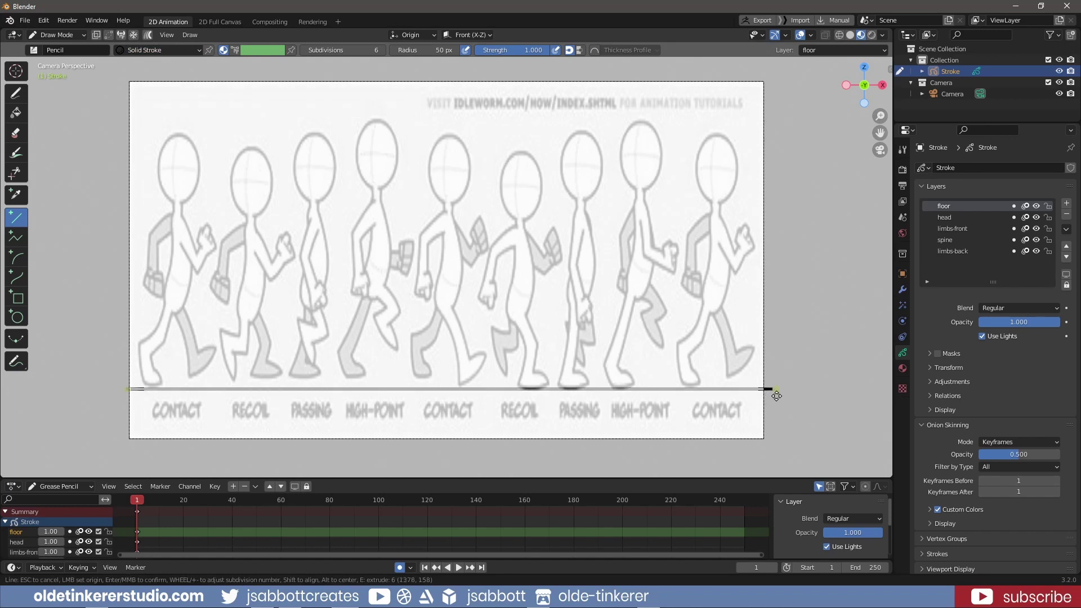
key("Return")
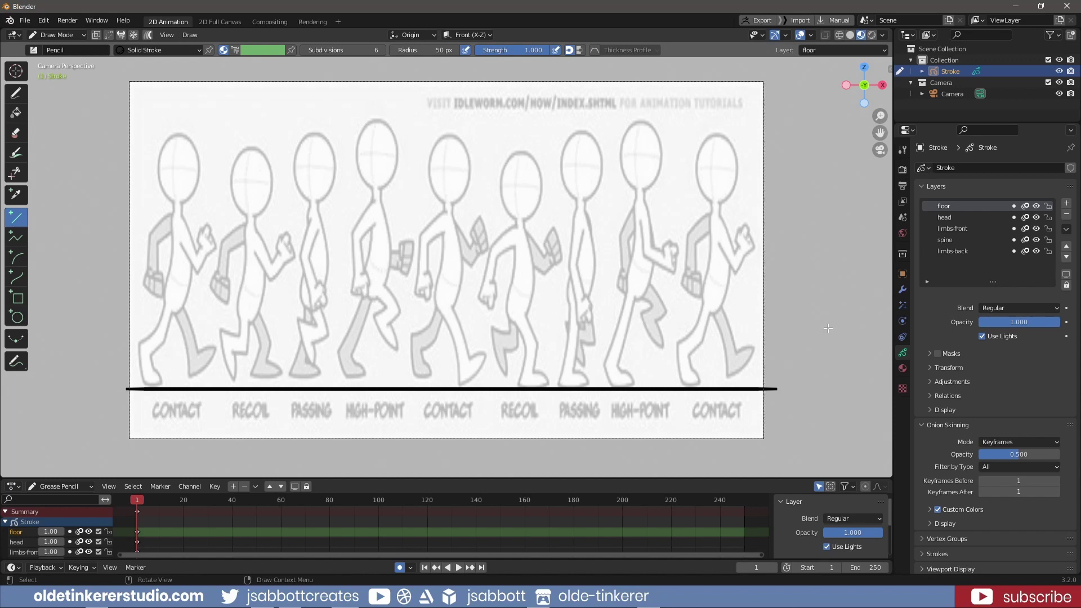
On the head layer, draw an ellipse and fit it over the first figure's head
left_click(944, 218)
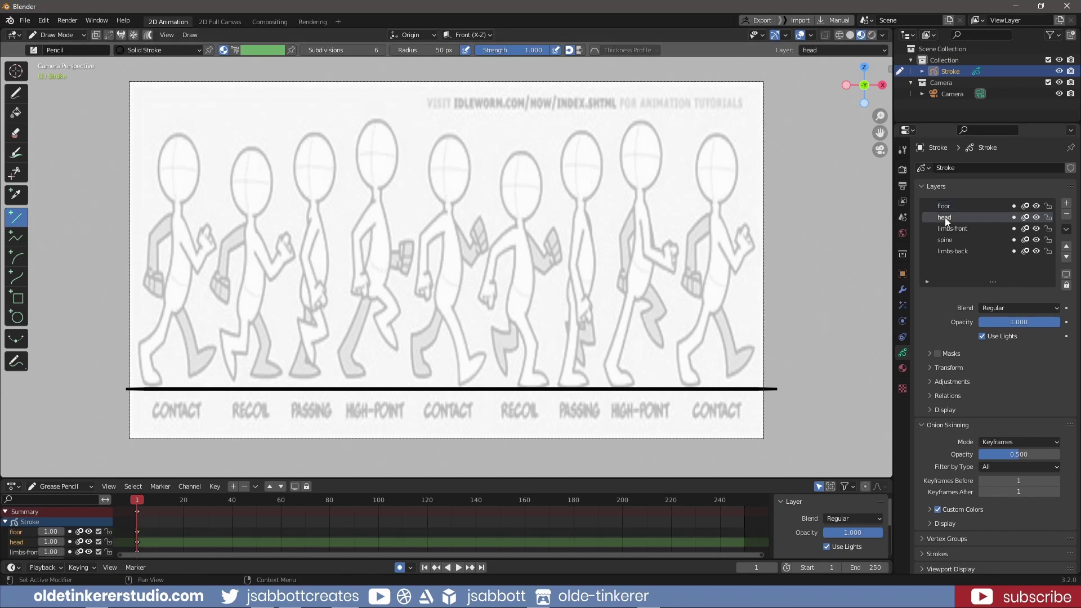
left_click(17, 319)
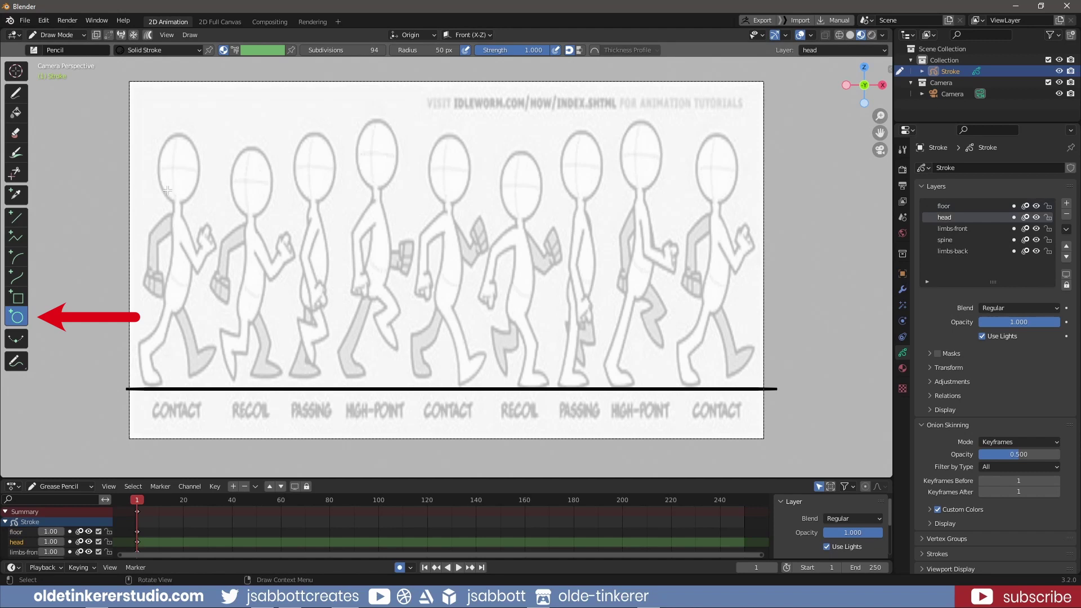
left_click_drag(167, 190, 193, 133)
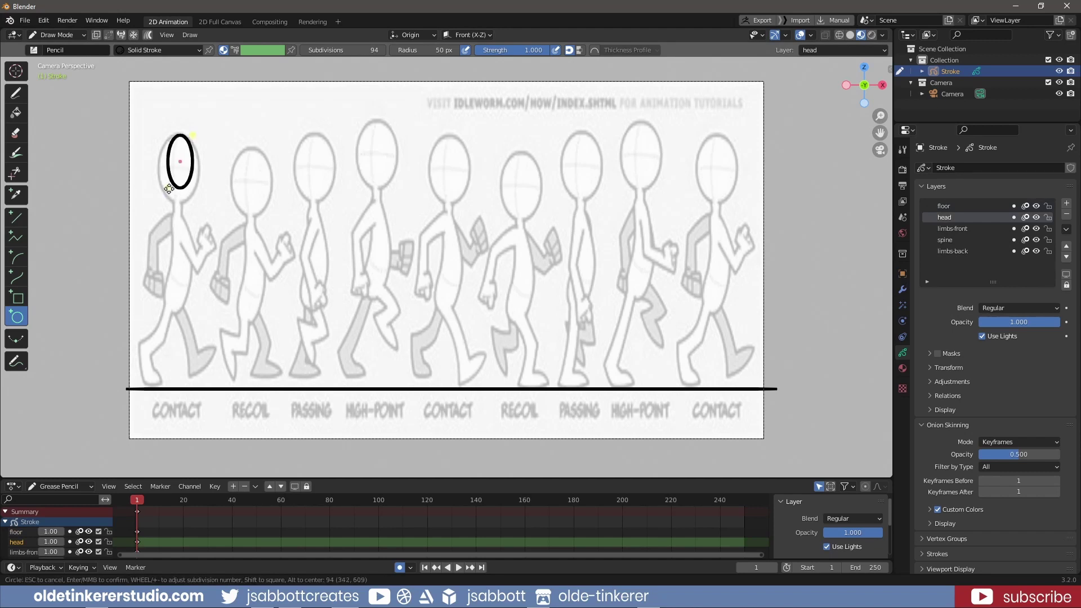
left_click_drag(167, 190, 158, 200)
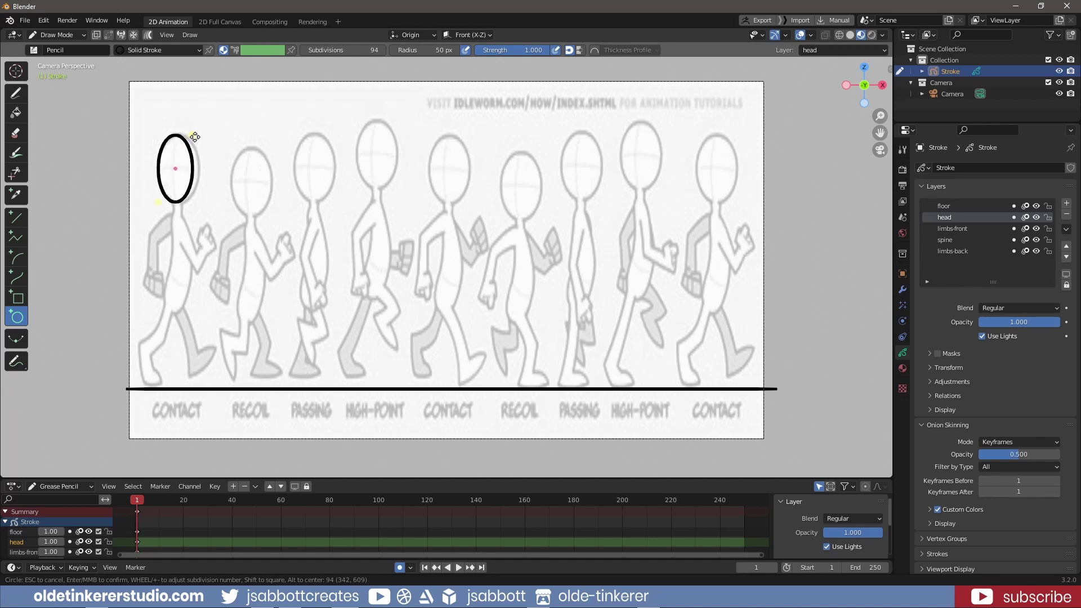
left_click_drag(194, 135, 199, 135)
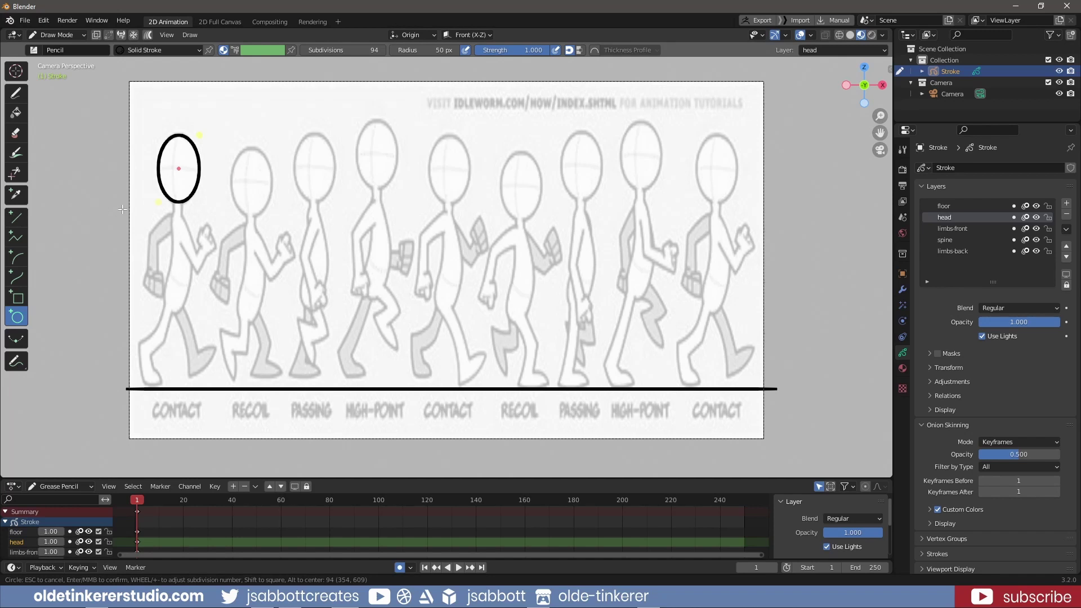
key("Return")
left_click(19, 218)
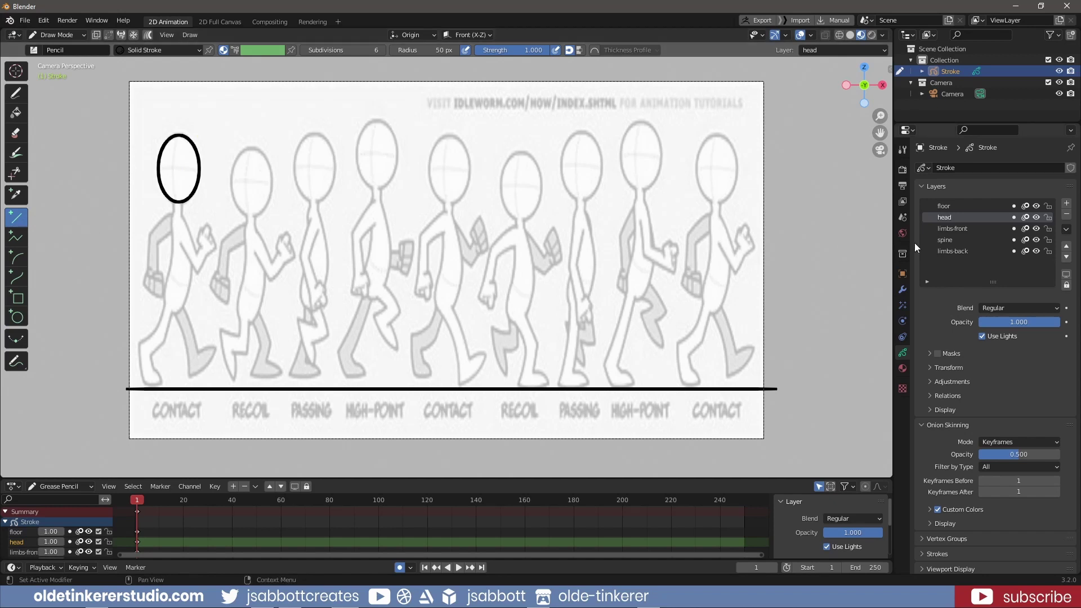
On the spine layer, draw two connected line segments down from the first figure's head
left_click(945, 241)
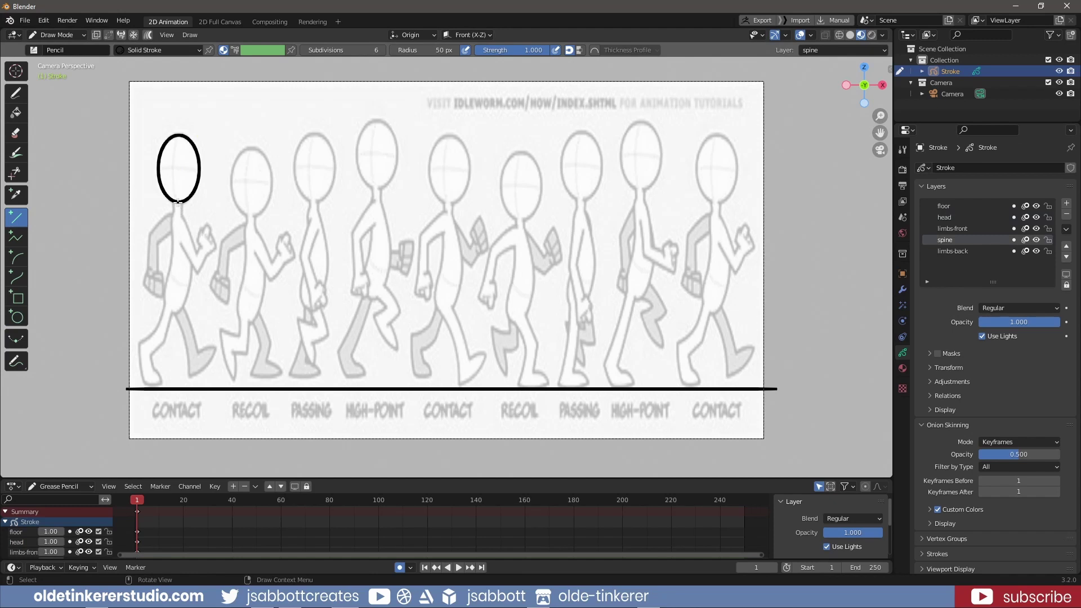
left_click_drag(178, 201, 176, 280)
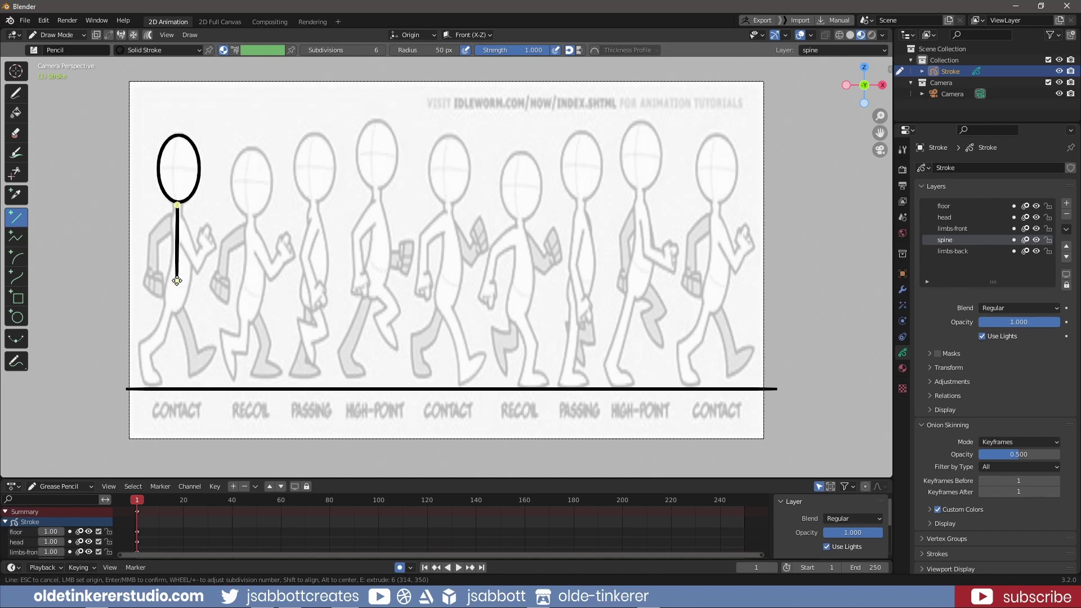
key("Return")
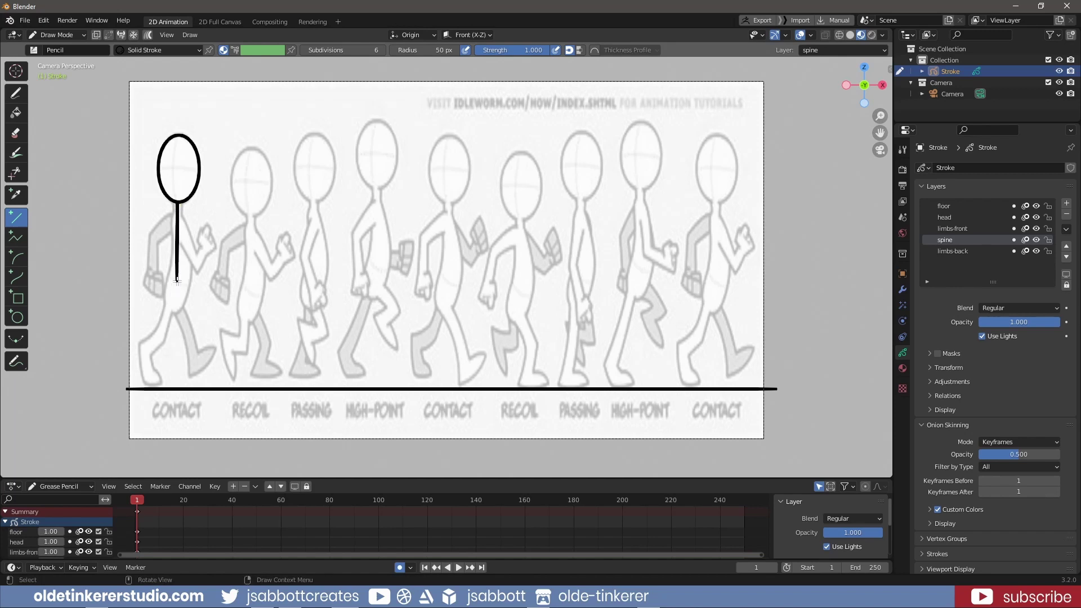
left_click_drag(176, 281, 172, 305)
key("Return")
Draw the first figure's bent front leg and front arm on limbs-front
left_click(961, 227)
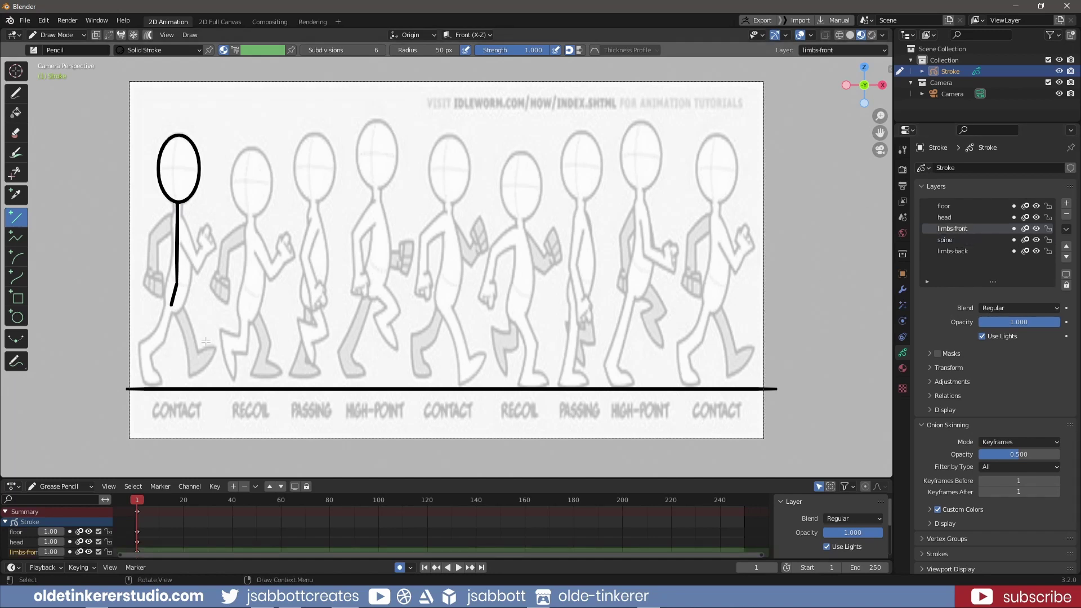
left_click_drag(172, 303, 157, 340)
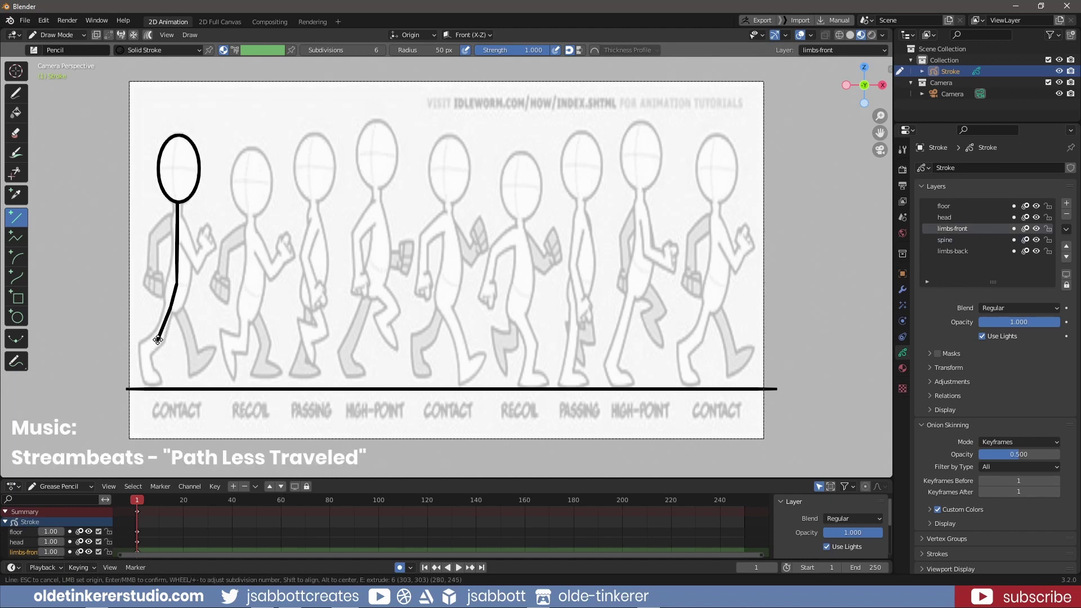
key("e")
key("Return")
left_click_drag(144, 346, 155, 384)
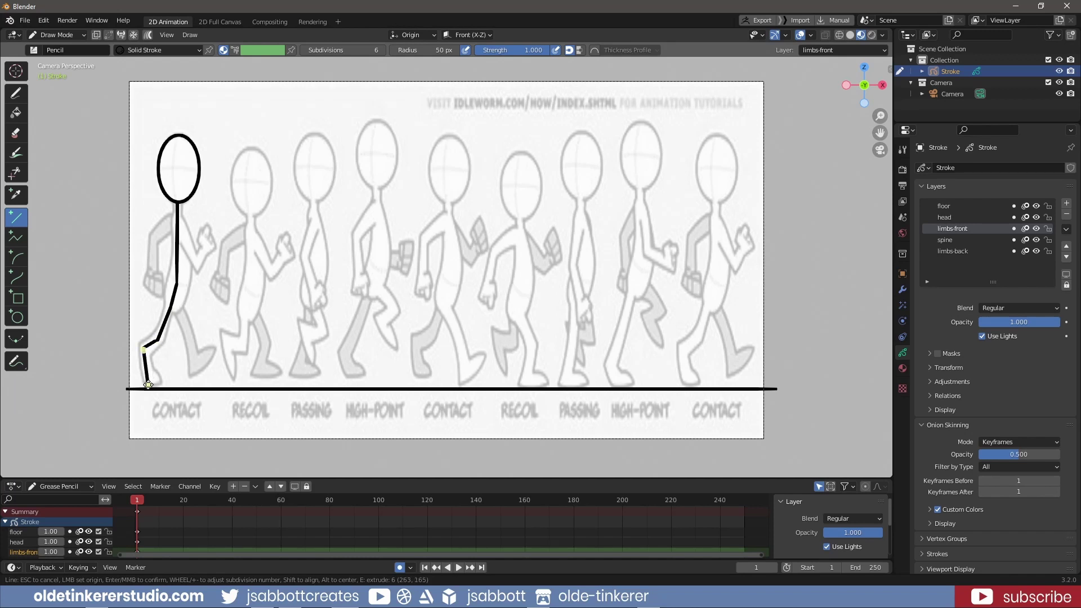
key("Return")
left_click_drag(178, 228, 196, 262)
key("e")
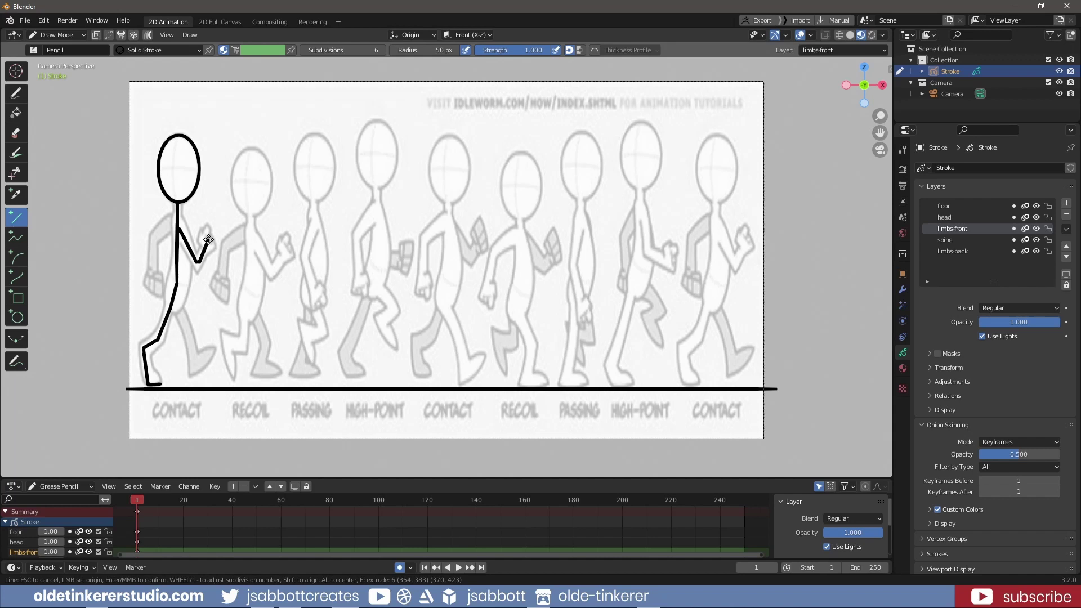
key("Return")
Draw the back arm and bent back leg on limbs-back, redoing the misplaced knee
left_click(950, 250)
left_click_drag(179, 221, 152, 280)
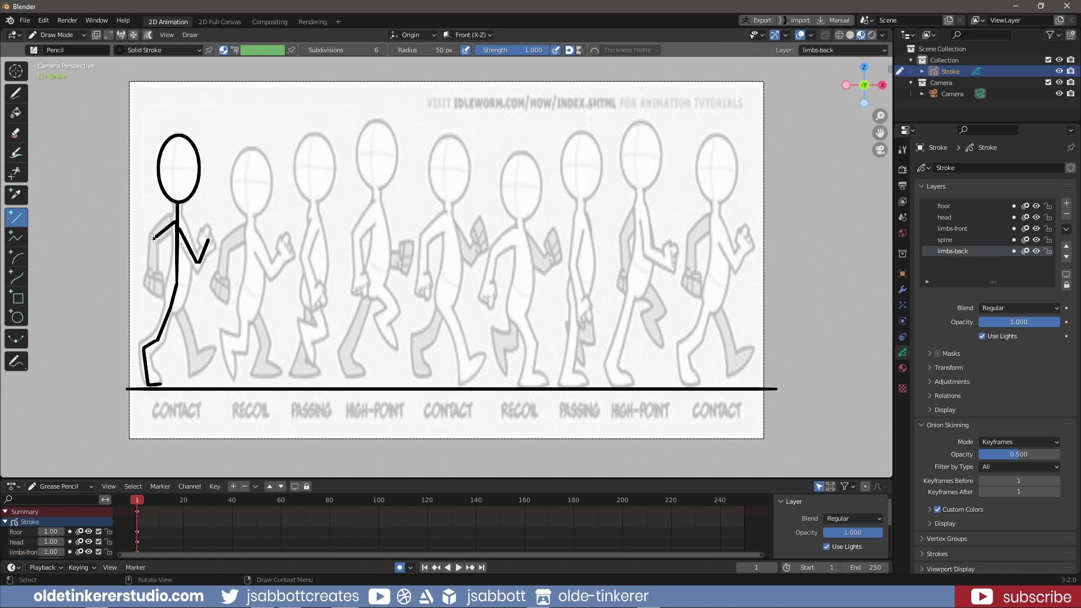
key("Return")
left_click_drag(175, 302, 193, 348)
key("e")
key("Escape")
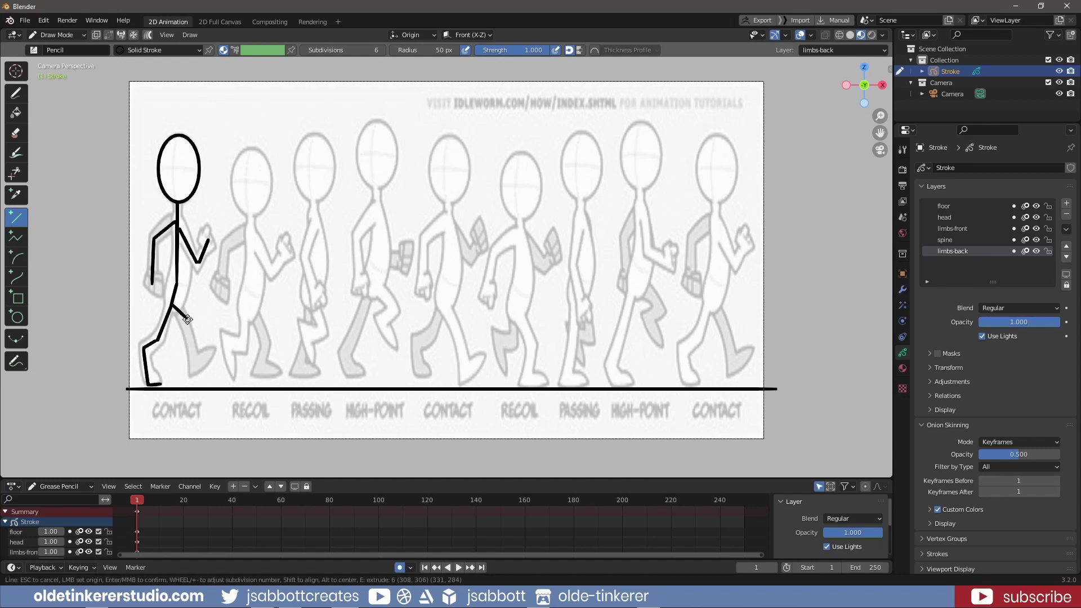
left_click_drag(174, 303, 195, 362)
key("e")
key("e")
key("Return")
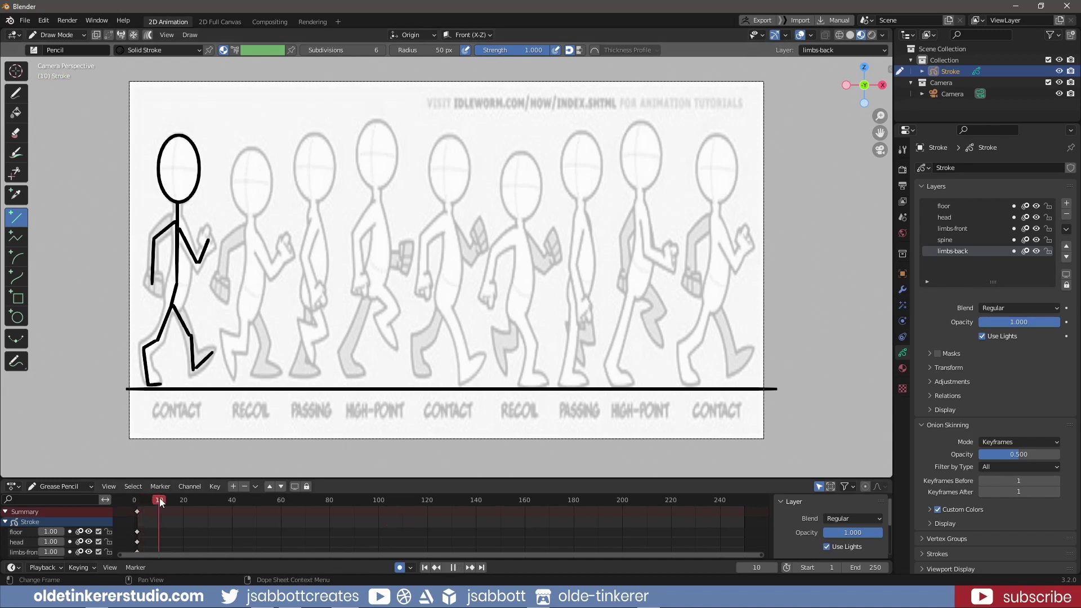
Go to frame 10 and draw the recoil pose's head ellipse on the head layer
left_click_drag(151, 499, 159, 497)
left_click(950, 217)
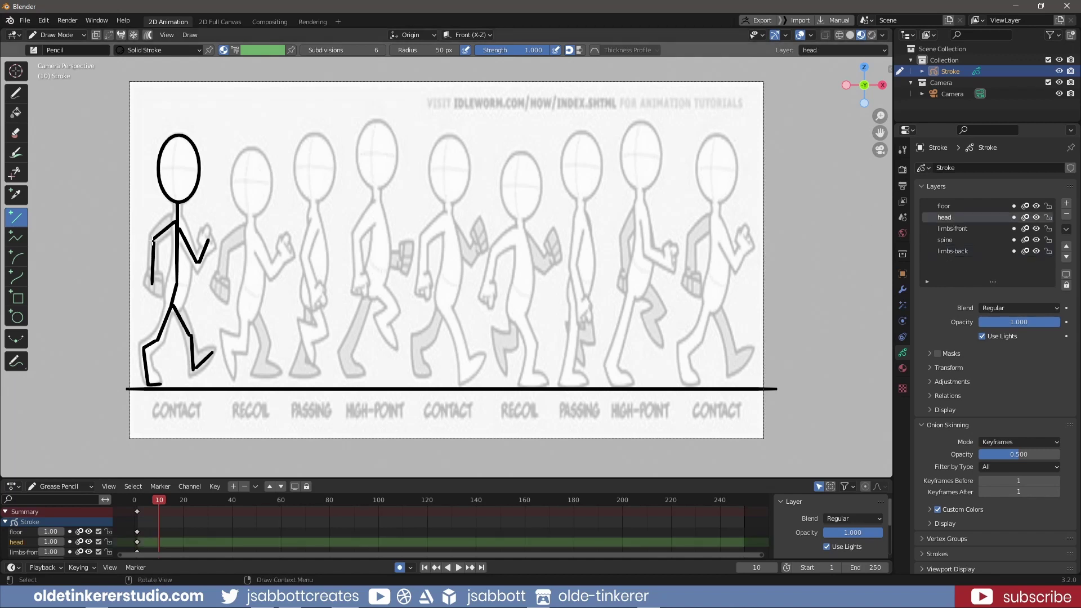
left_click(18, 317)
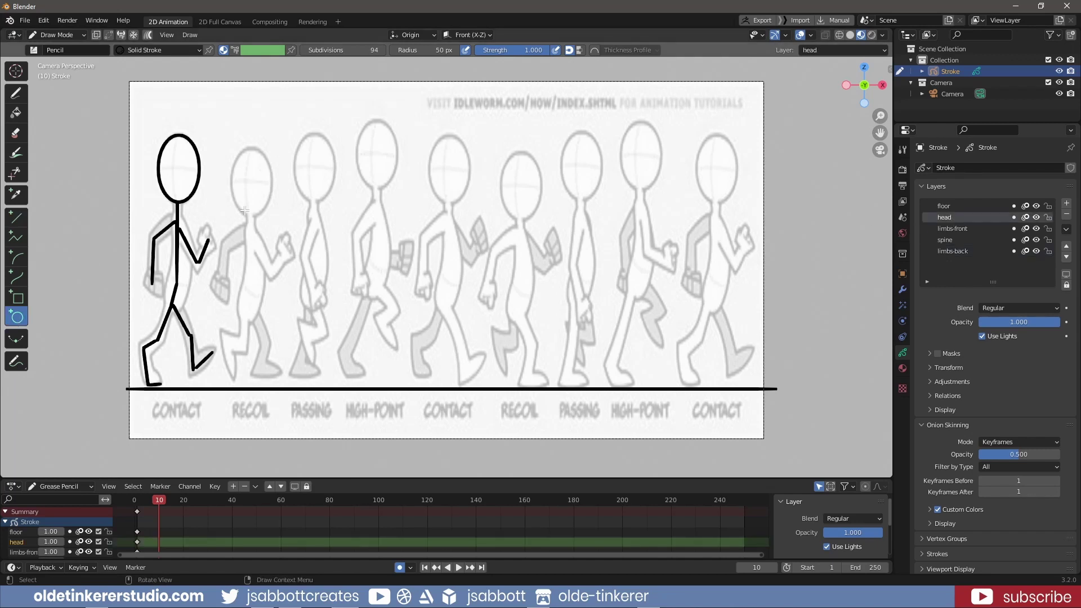
left_click_drag(247, 209, 268, 151)
left_click_drag(249, 207, 228, 215)
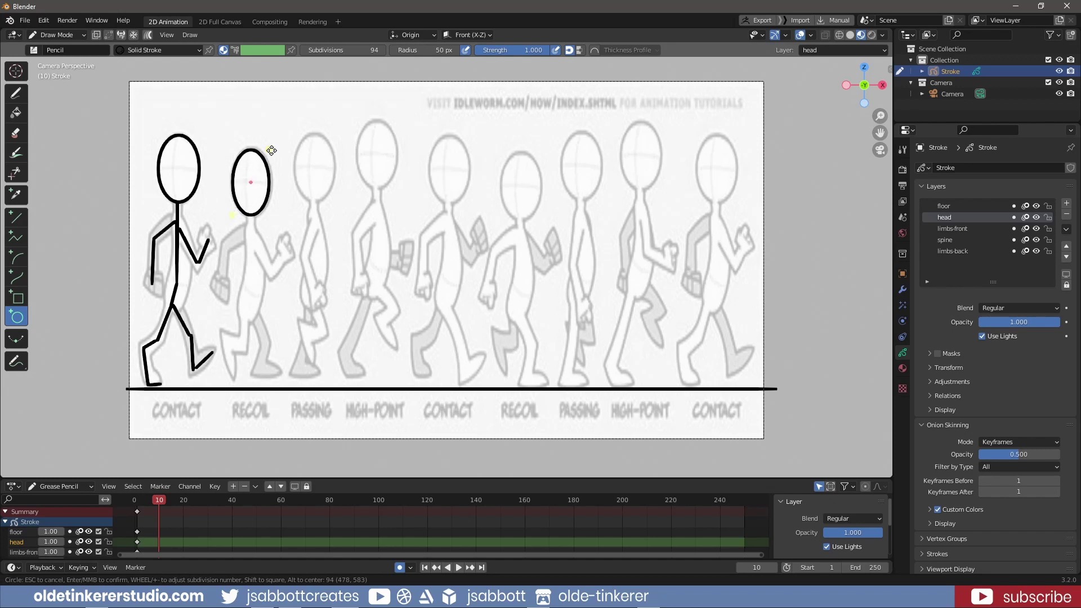
left_click_drag(272, 150, 272, 152)
key("Return")
Draw the recoil pose's spine, then its bent front leg and arm on limbs-front
left_click(945, 240)
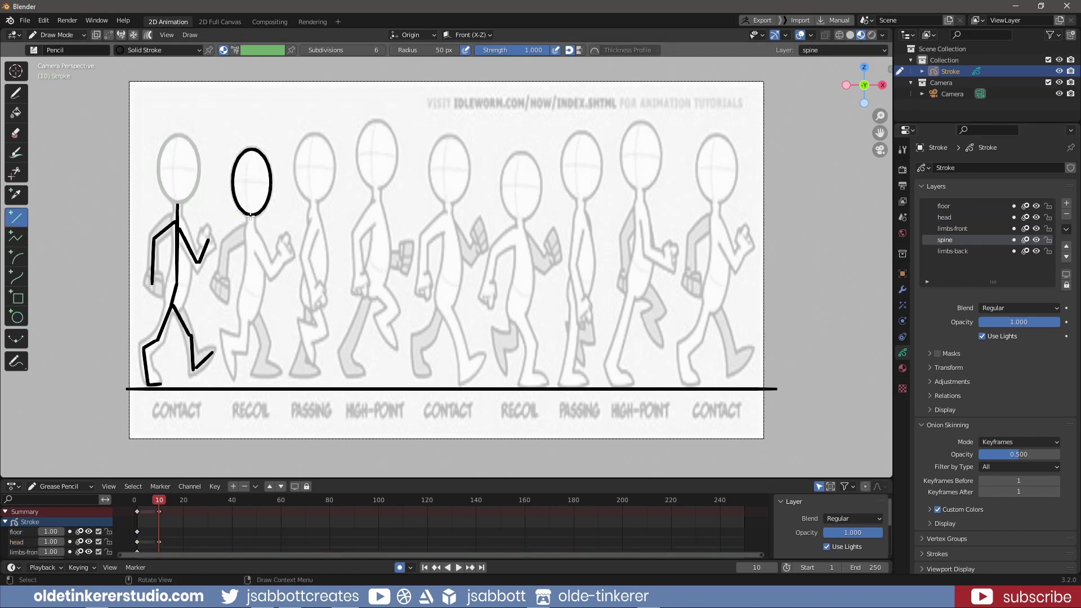
left_click_drag(251, 215, 243, 345)
left_click(952, 229)
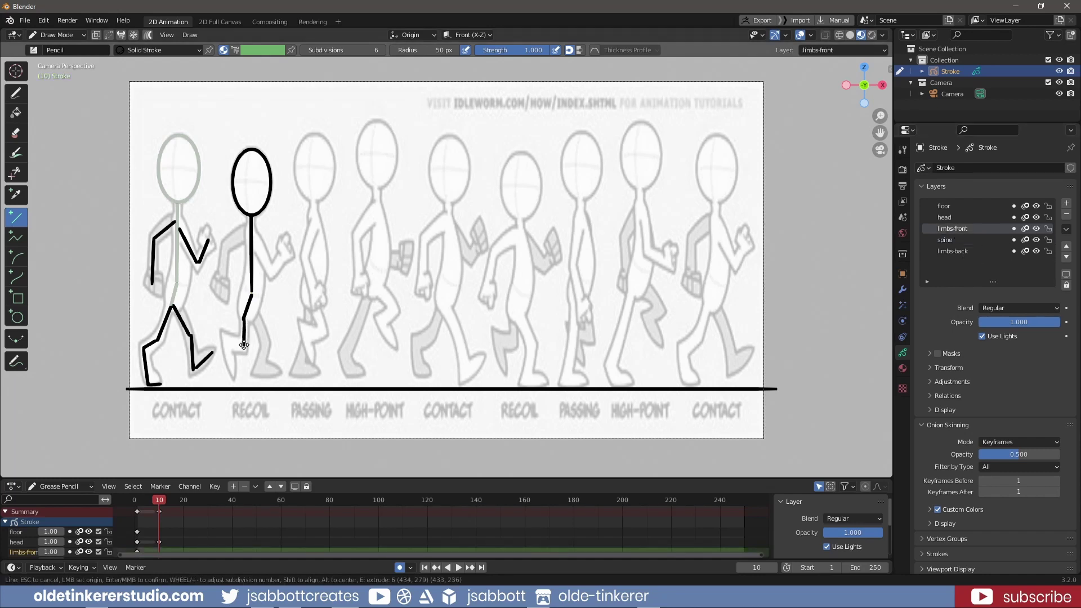
key("e")
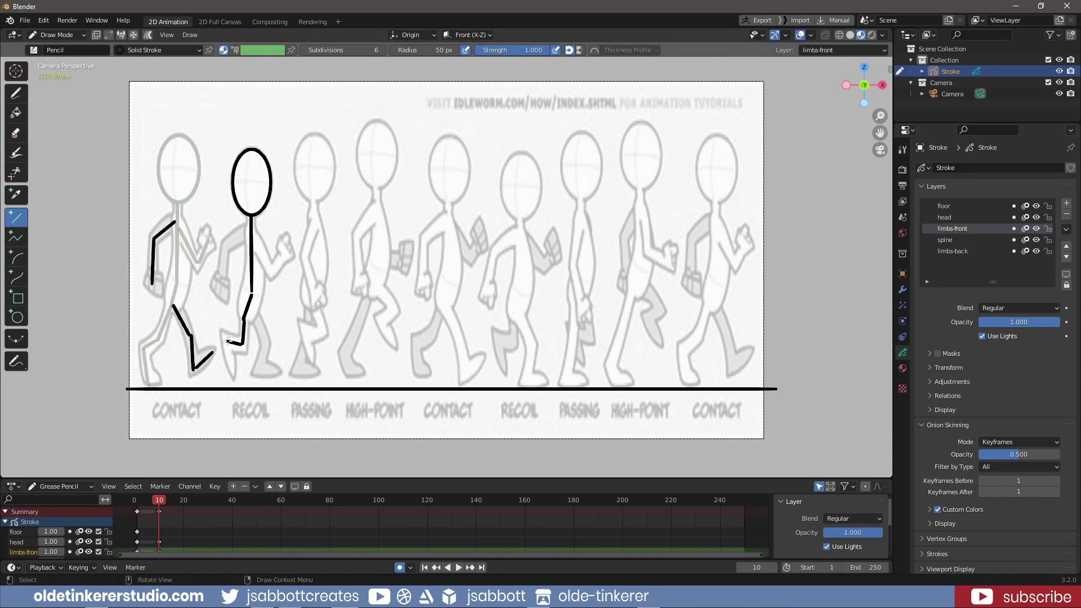
key("e")
key("Return")
left_click_drag(252, 238, 272, 273)
key("e")
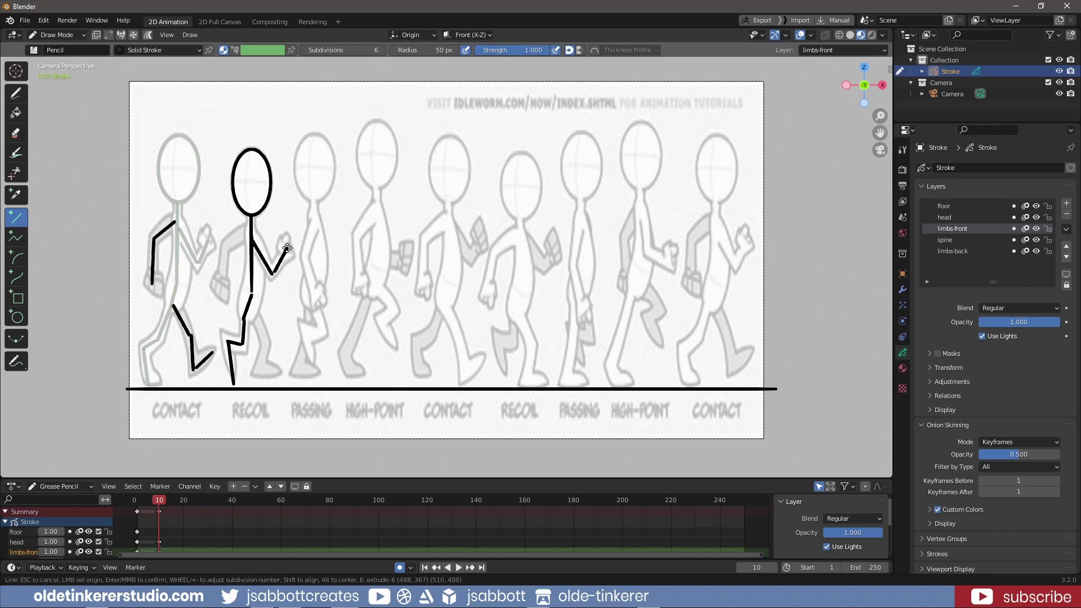
key("Return")
Draw the recoil pose's bent back arm and back leg with foot on limbs-back
left_click(953, 251)
left_click_drag(250, 230, 225, 248)
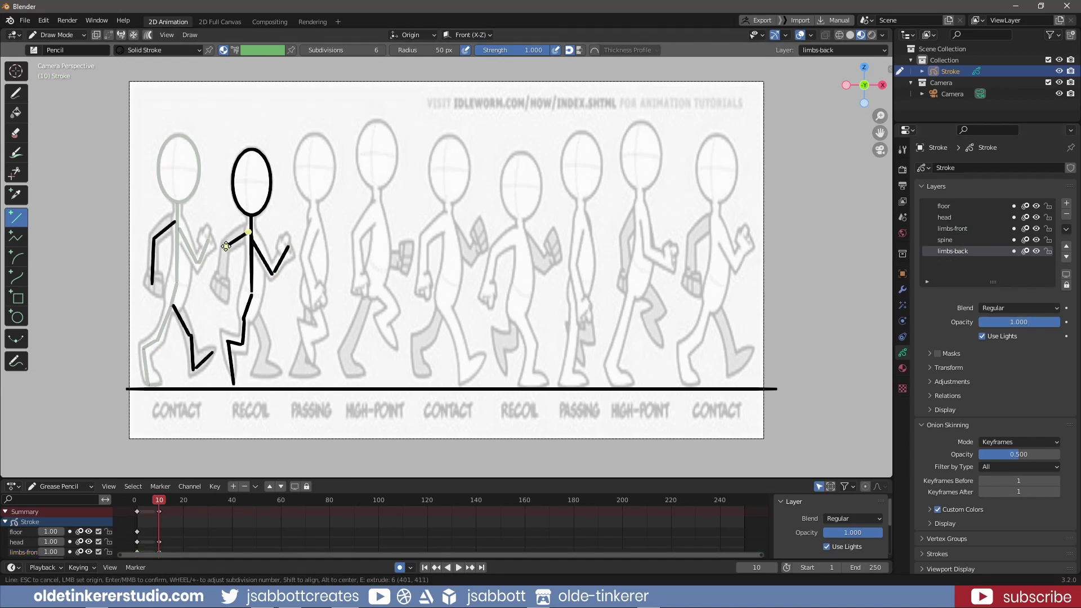
key("e")
key("Return")
mouse_move(249, 304)
left_mouse_down()
mouse_move(265, 345)
mouse_move(253, 381)
mouse_move(282, 383)
left_mouse_up()
key("Return")
key("e")
key("Return")
Go to frame 20 and draw heads for the six remaining poses on the head layer
left_click_drag(163, 497, 183, 495)
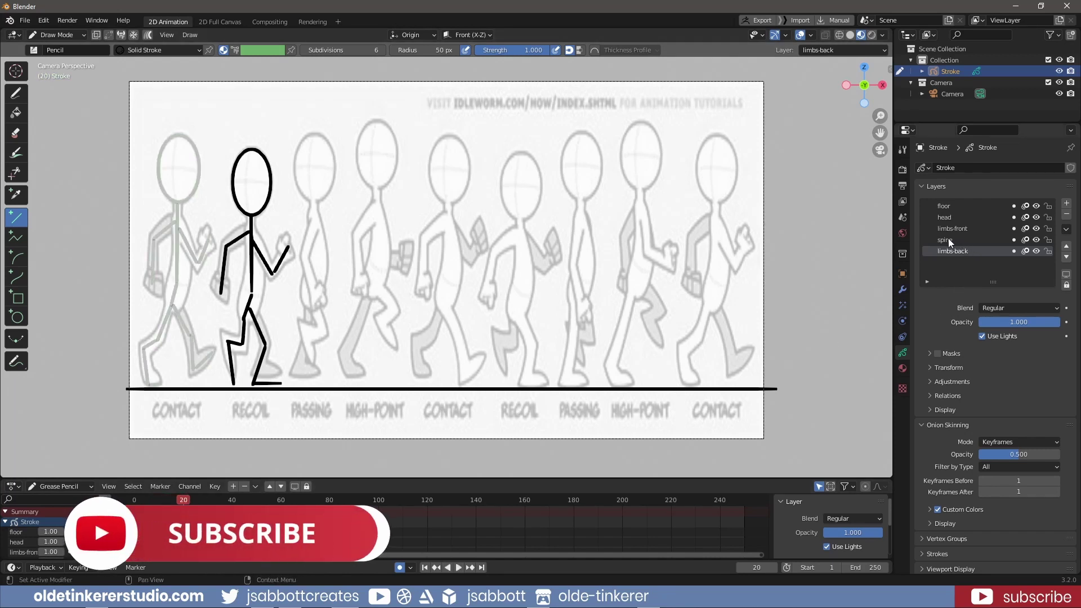
left_click(947, 217)
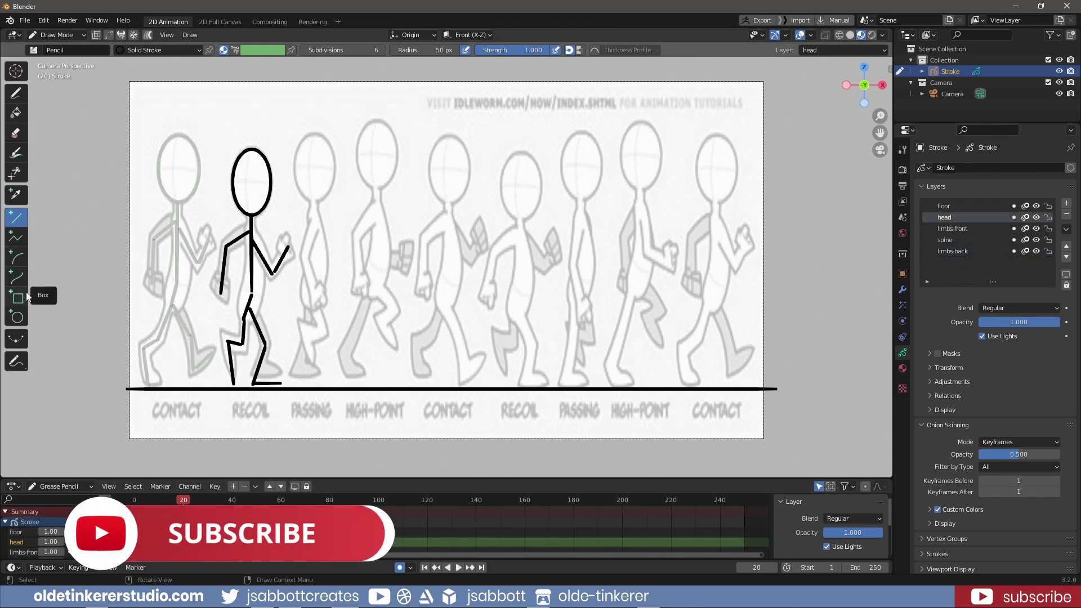
left_click(17, 316)
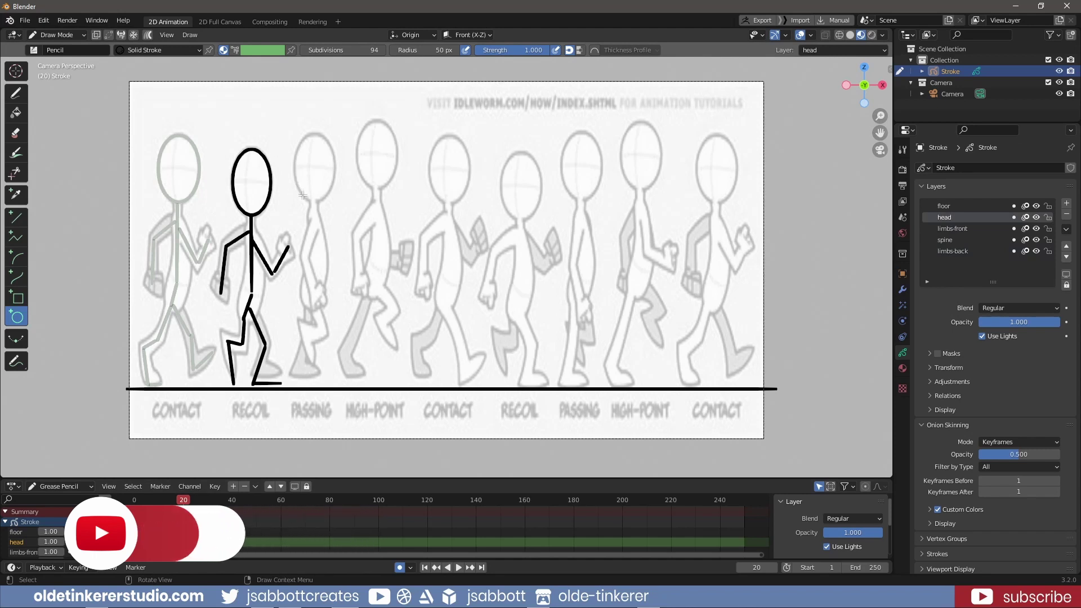
left_click_drag(294, 200, 335, 134)
key("Return")
scroll(355, 190, "down", 10, "alt")
left_click_drag(357, 189, 398, 121)
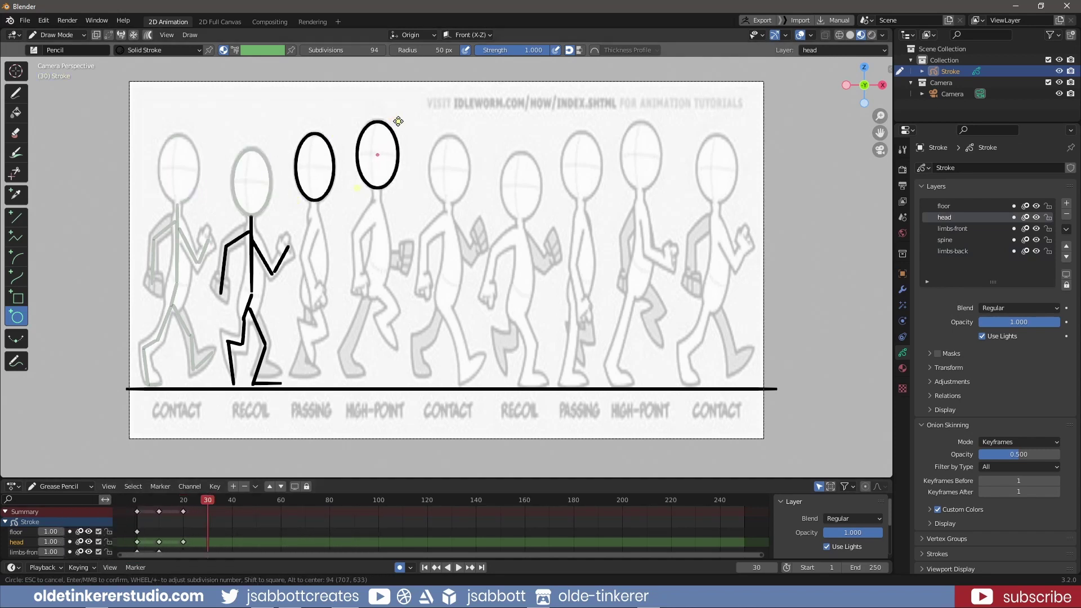
scroll(398, 121, "down", 10, "alt")
left_click_drag(430, 203, 469, 134)
scroll(470, 134, "down", 10, "alt")
left_click_drag(503, 220, 541, 152)
scroll(541, 152, "down", 10, "alt")
left_click_drag(561, 201, 601, 137)
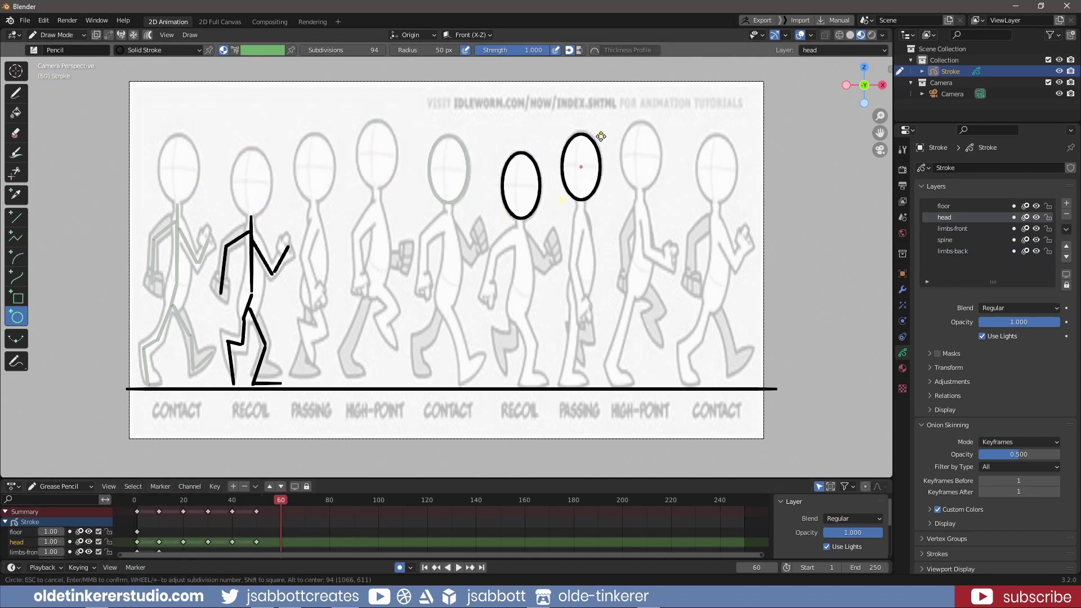
key("Return")
scroll(600, 136, "down", 10, "alt")
left_click_drag(625, 188, 662, 122)
scroll(662, 121, "down", 10, "alt")
Draw spines under the remaining heads and move the spine layer below limbs-back
left_click_drag(696, 203, 738, 134)
left_click_drag(314, 201, 314, 262)
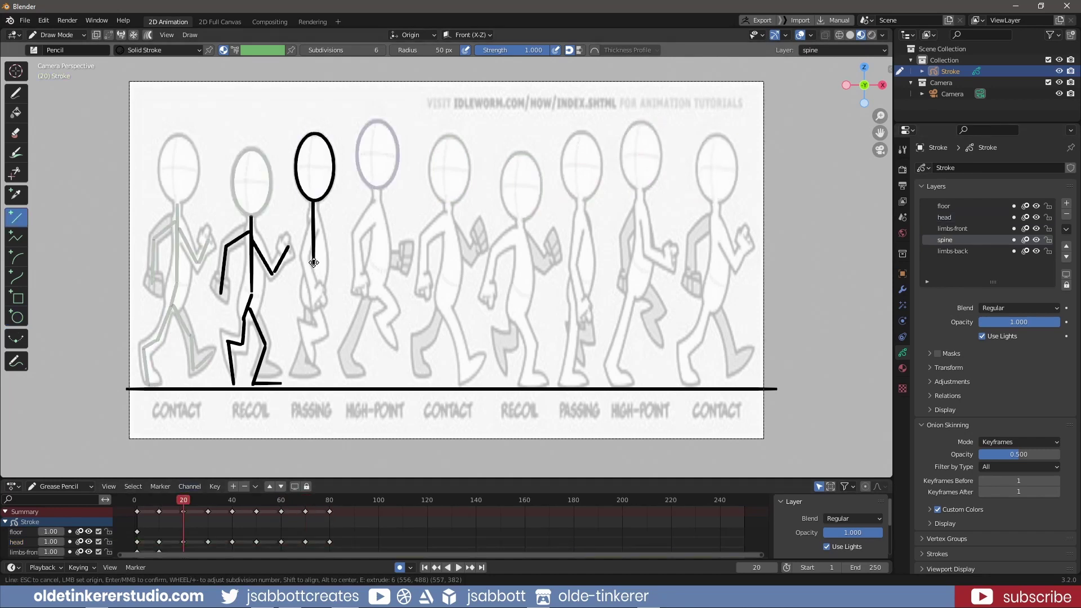
scroll(313, 263, "down", 10, "alt")
left_click_drag(376, 191, 368, 280)
scroll(369, 279, "down", 10, "alt")
left_click_drag(449, 202, 444, 306)
scroll(443, 306, "down", 11, "alt")
left_click_drag(521, 218, 516, 313)
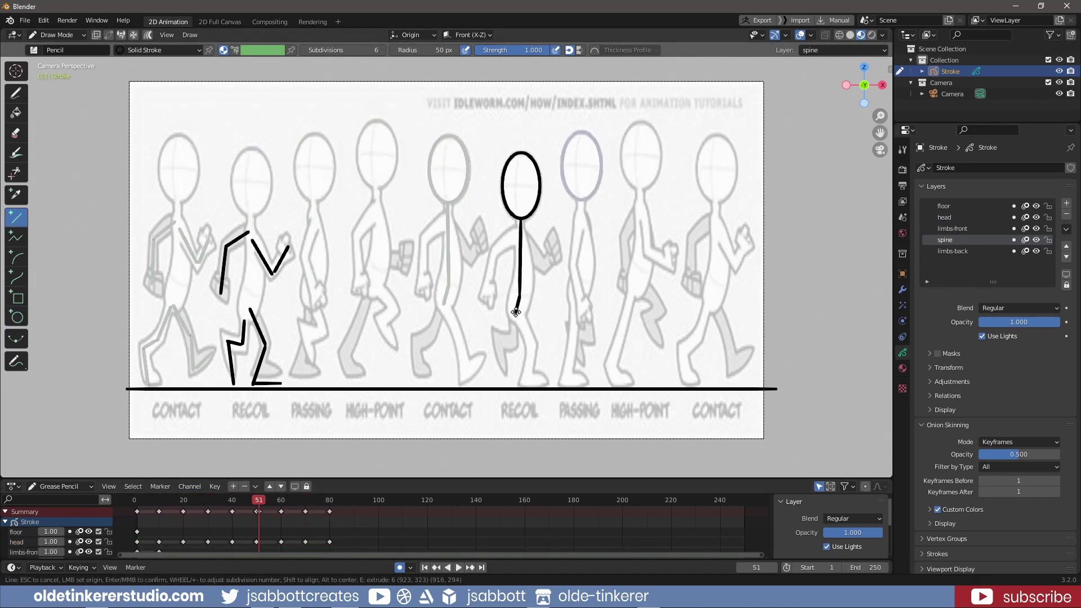
key("Return")
scroll(516, 312, "down", 9, "alt")
left_click_drag(581, 200, 581, 304)
scroll(581, 304, "down", 10, "alt")
left_click_drag(641, 187, 641, 258)
scroll(642, 257, "down", 10, "alt")
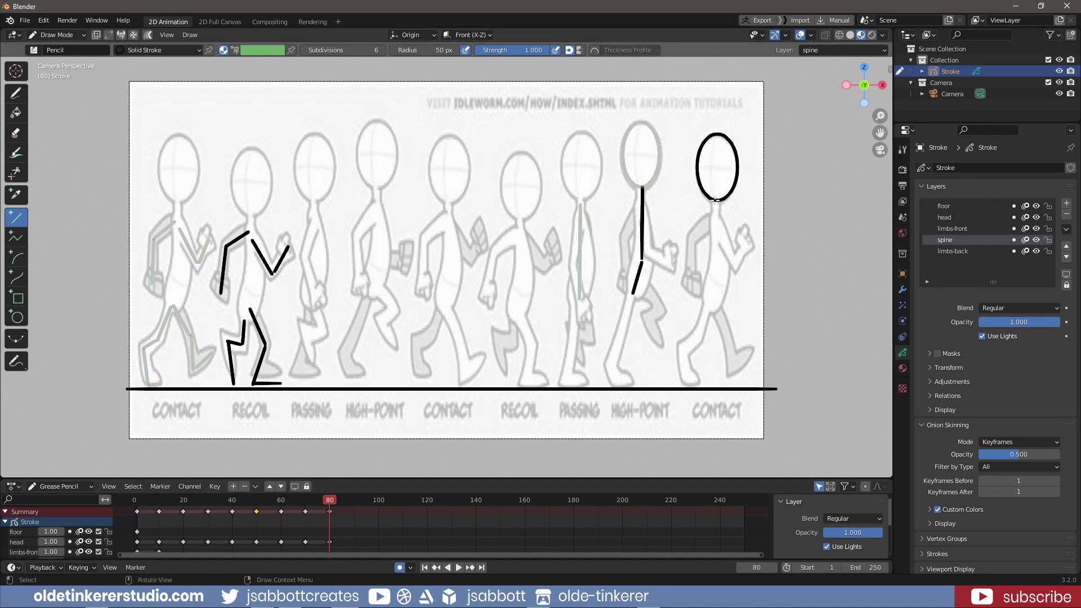
left_click_drag(716, 199, 712, 304)
scroll(713, 304, "up", 20, "alt")
left_click(1065, 256)
On limbs-back, draw legs for frames 20–70, plus an arm and bent leg on the final pose
left_click(953, 240)
left_click_drag(312, 297, 309, 371)
scroll(308, 371, "down", 10, "alt")
left_click_drag(375, 208, 399, 353)
scroll(444, 305, "down", 10, "alt")
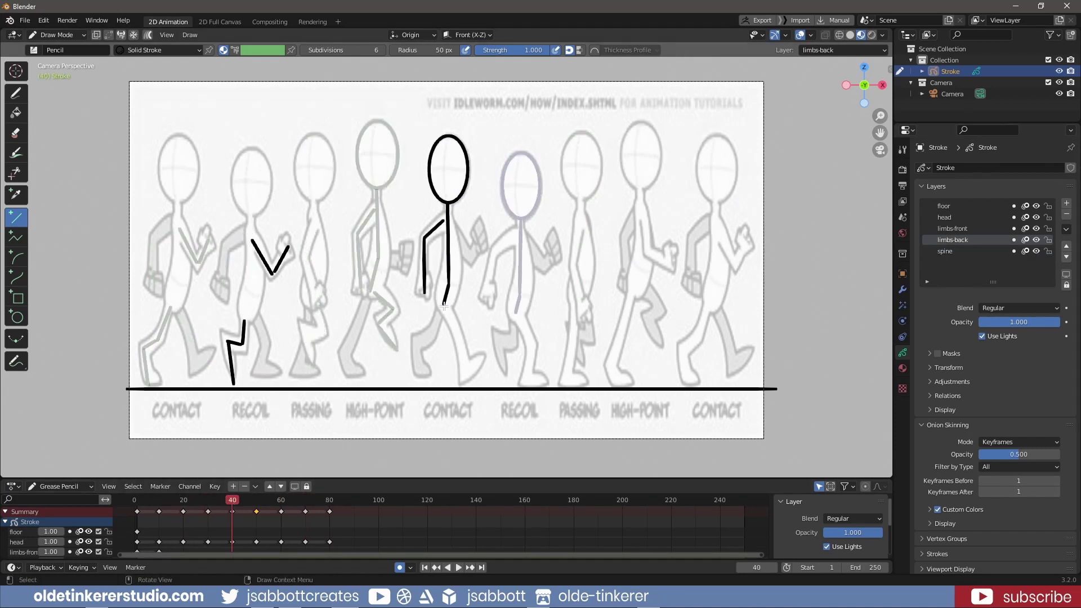
left_click_drag(444, 305, 469, 382)
scroll(469, 382, "down", 10, "alt")
left_click_drag(516, 317, 526, 385)
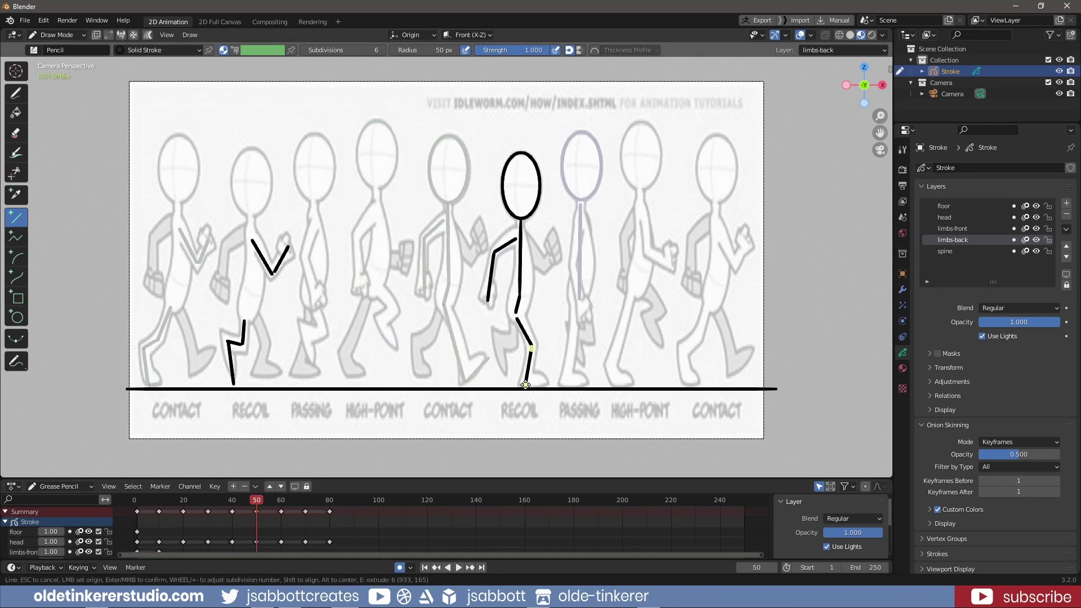
scroll(525, 386, "down", 10, "alt")
left_click_drag(572, 286, 583, 385)
scroll(584, 385, "down", 10, "alt")
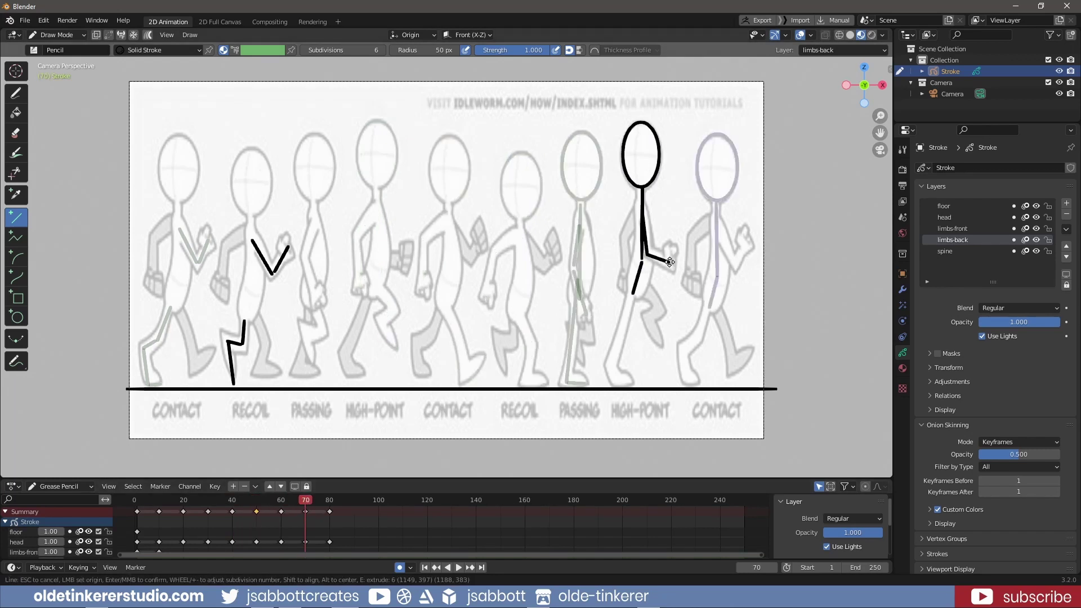
left_click_drag(640, 264, 621, 386)
scroll(621, 386, "down", 11, "alt")
left_click_drag(718, 228, 749, 240)
left_click_drag(712, 300, 699, 384)
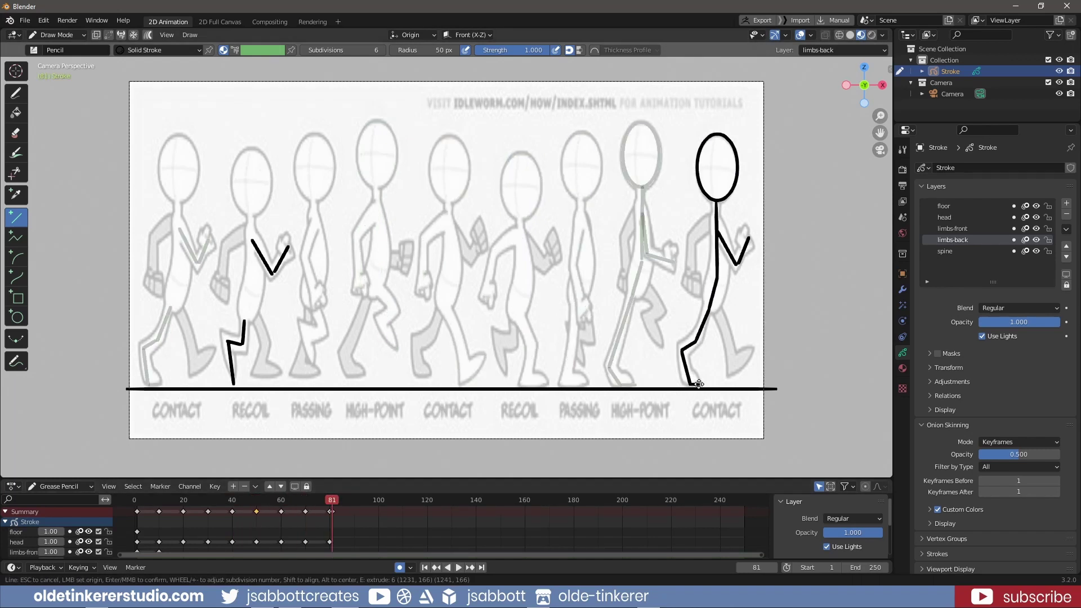
Delete the stray limb strokes in Edit Mode
left_click(55, 35)
left_click(55, 59)
key("x")
left_click(700, 259)
left_click(342, 504)
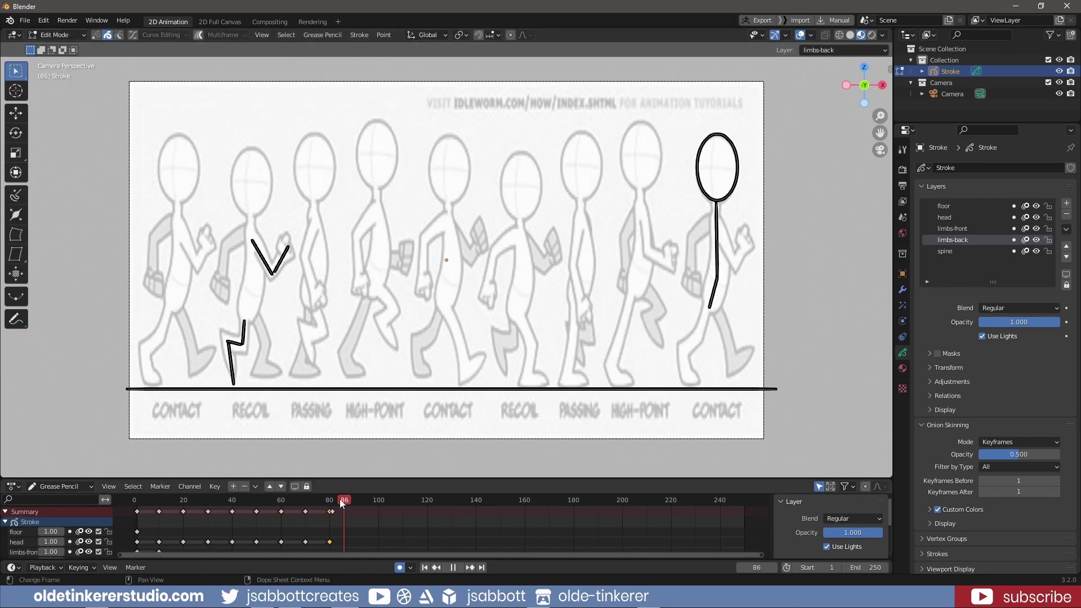
Back in Draw Mode, redraw the arm and bent leg on the frame 80 pose
left_click(55, 34)
left_click(55, 90)
left_click_drag(719, 228, 748, 236)
left_click_drag(711, 306, 693, 385)
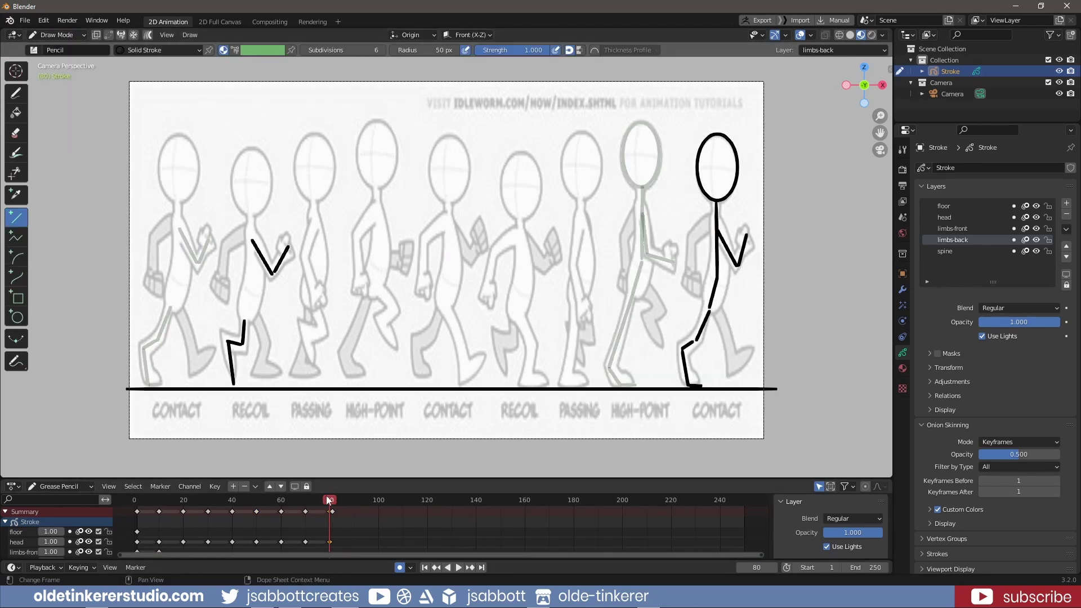
Enlarge the Dope Sheet to show all five layers and select the limbs-back keyframes
left_click_drag(326, 496, 183, 500)
left_click_drag(339, 478, 338, 435)
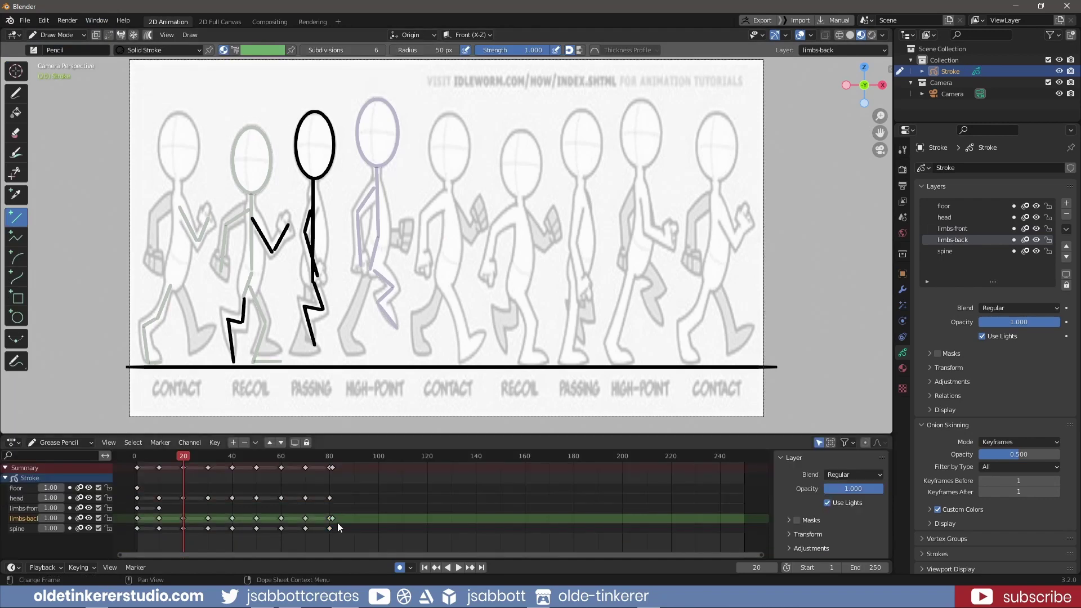
key("Tab")
right_click(136, 508)
left_click(198, 494)
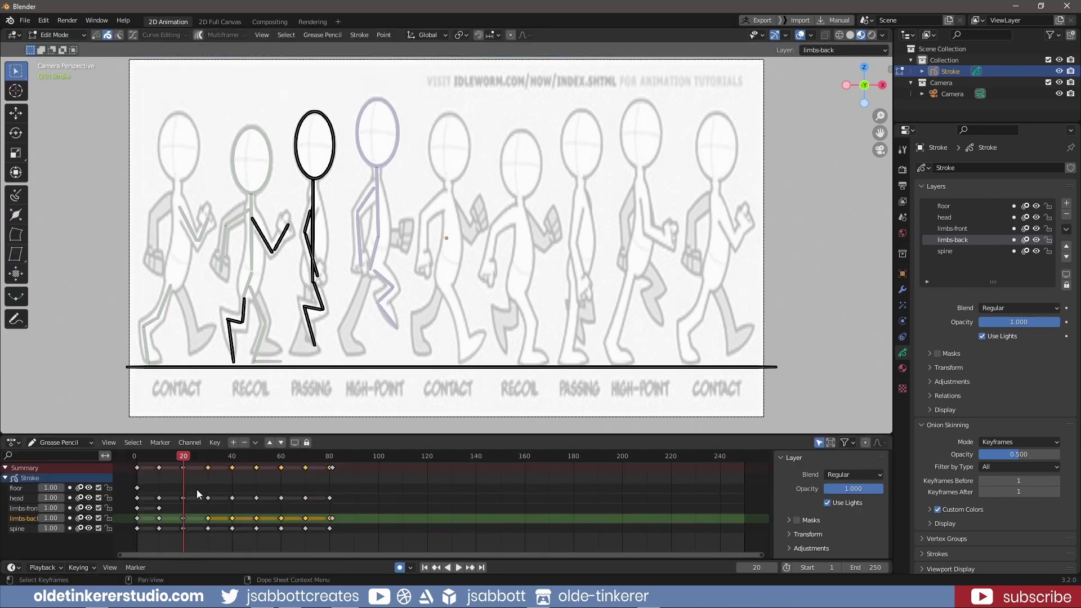
Place limbs-back beneath spine and make limbs-back the active drawing layer
left_click(953, 229)
key("Up")
key("Down")
key("Down")
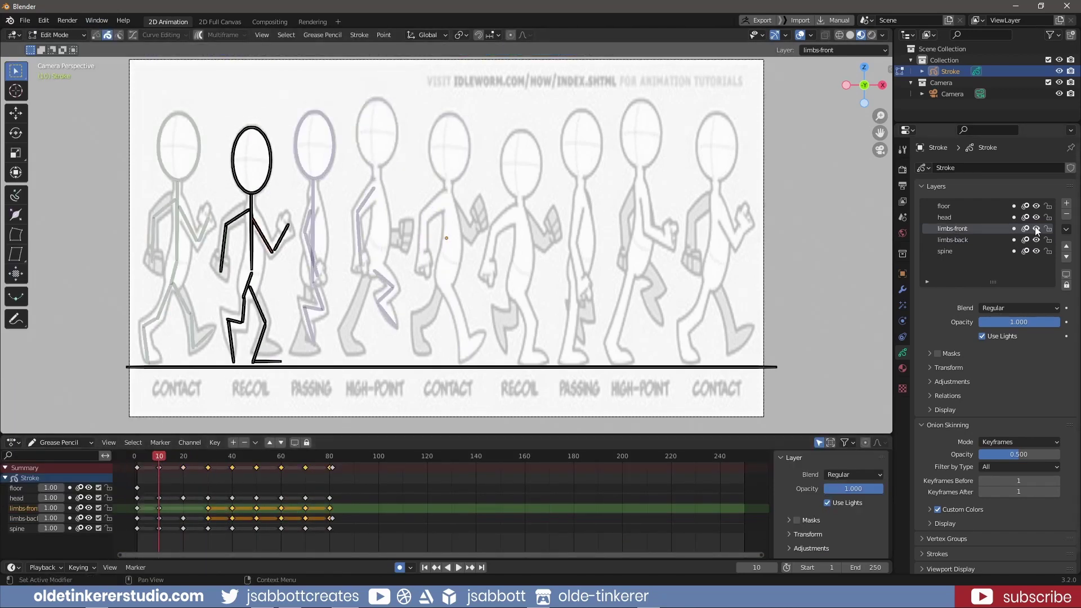
key("Up")
left_click(971, 240)
key("Tab")
Draw the back arm and leg on the frame 30 and frame 40 poses
key("Up")
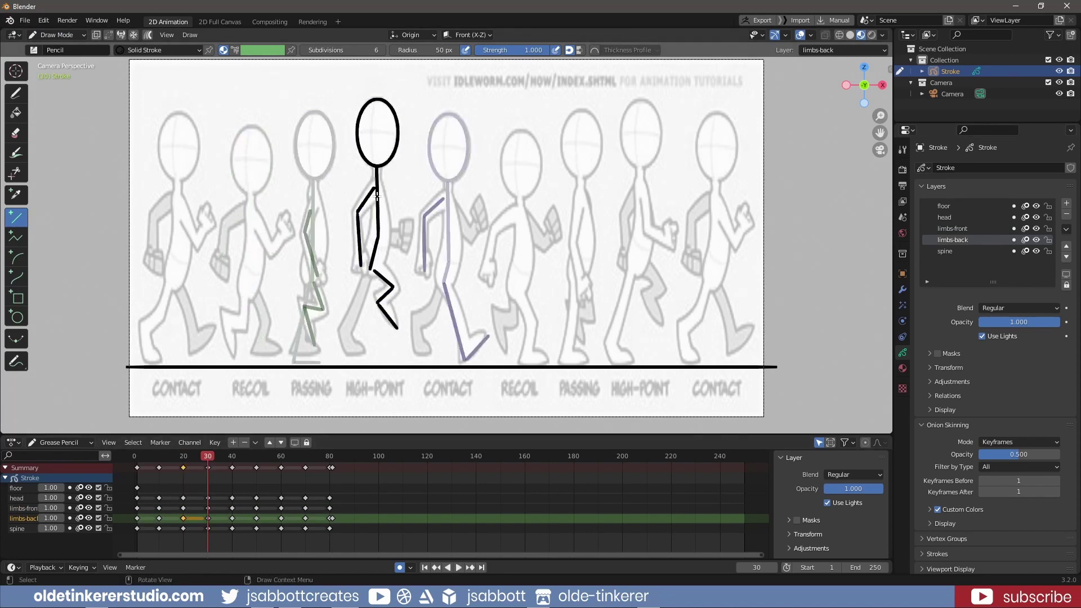
mouse_move(375, 194)
left_mouse_down()
mouse_move(393, 241)
mouse_move(341, 365)
left_mouse_up()
key("Up")
left_click_drag(448, 196, 481, 210)
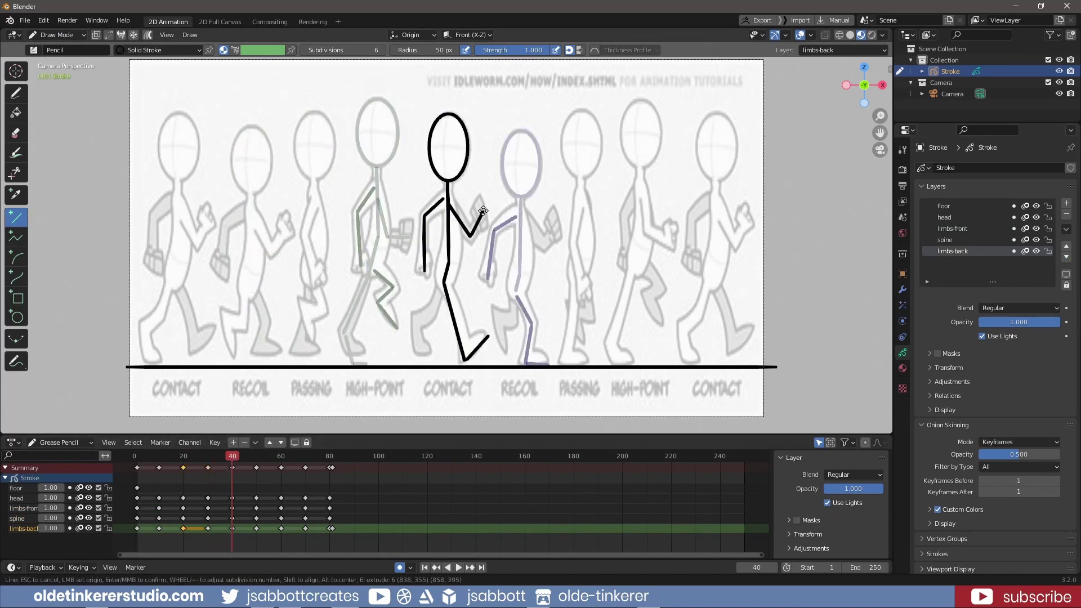
mouse_move(443, 284)
left_mouse_down()
mouse_move(415, 321)
mouse_move(422, 367)
left_mouse_up()
Draw the back limbs on the frame 50, 60, 70 and 80 poses
key("Up")
left_click_drag(522, 216, 548, 247)
left_click_drag(516, 298, 493, 320)
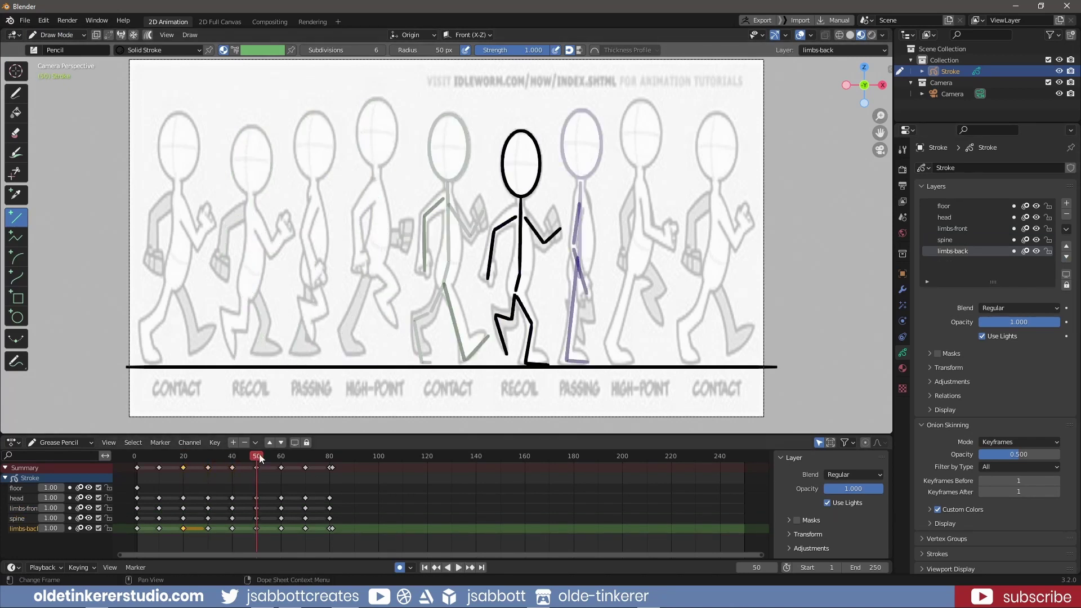
key("Up")
left_click_drag(594, 278, 576, 328)
key("Up")
mouse_move(642, 190)
left_mouse_down()
mouse_move(624, 264)
mouse_move(658, 328)
left_mouse_up()
key("Up")
mouse_move(714, 199)
left_mouse_down()
mouse_move(689, 267)
mouse_move(752, 329)
left_mouse_up()
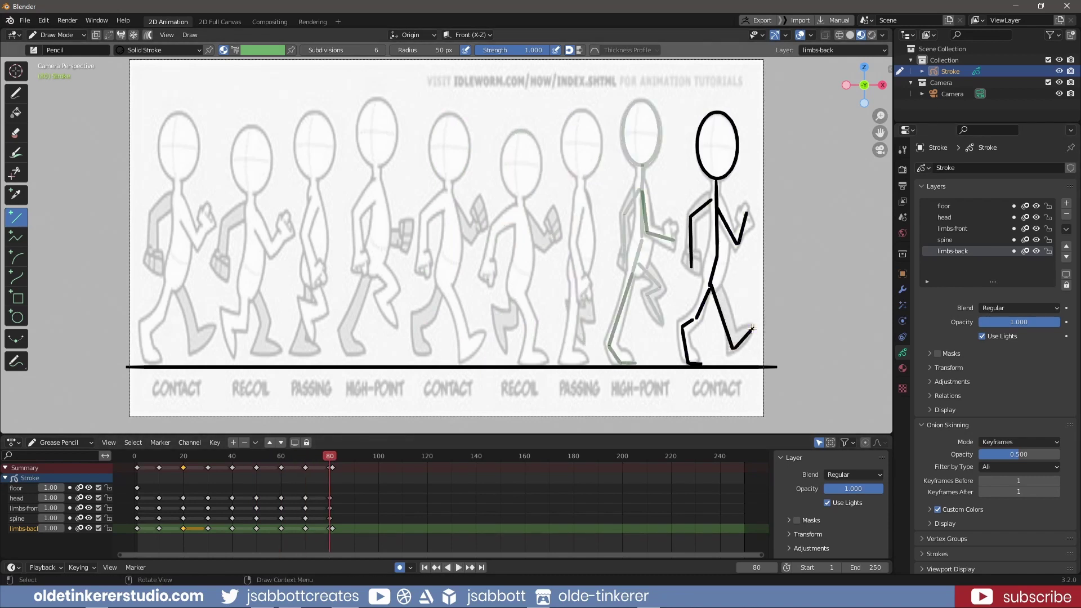
Play the walk cycle from frame 1, stop it, then move the playhead to frame 5
left_click(425, 567)
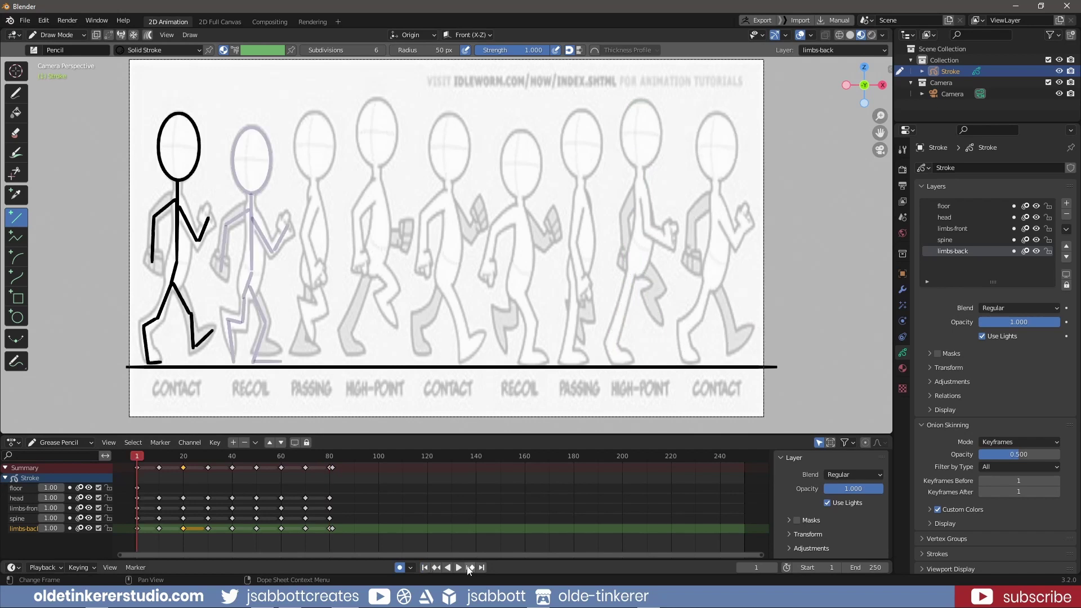
left_click(457, 567)
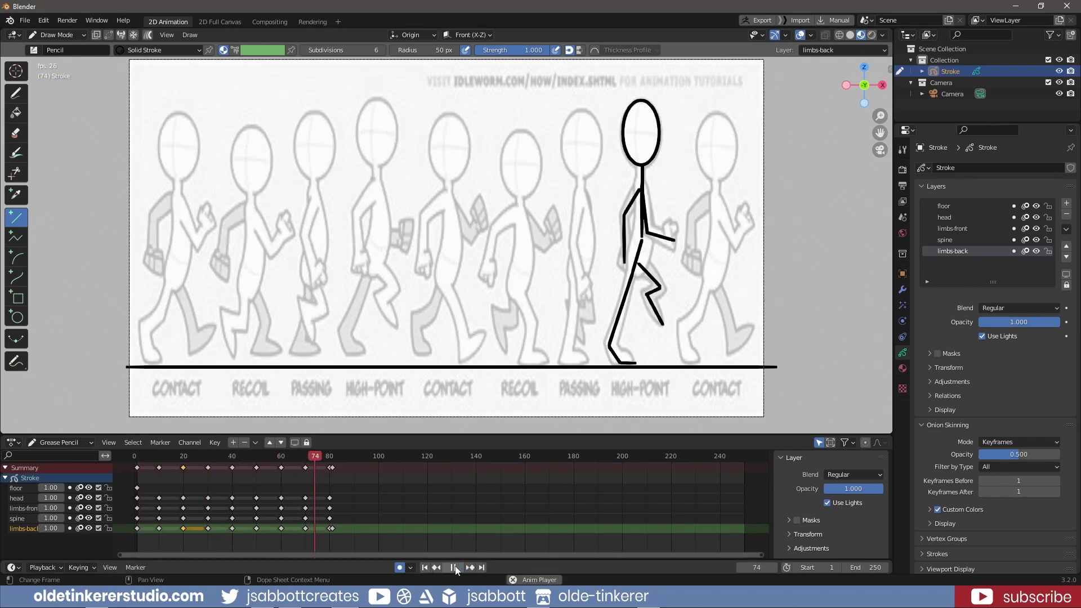
left_click(456, 568)
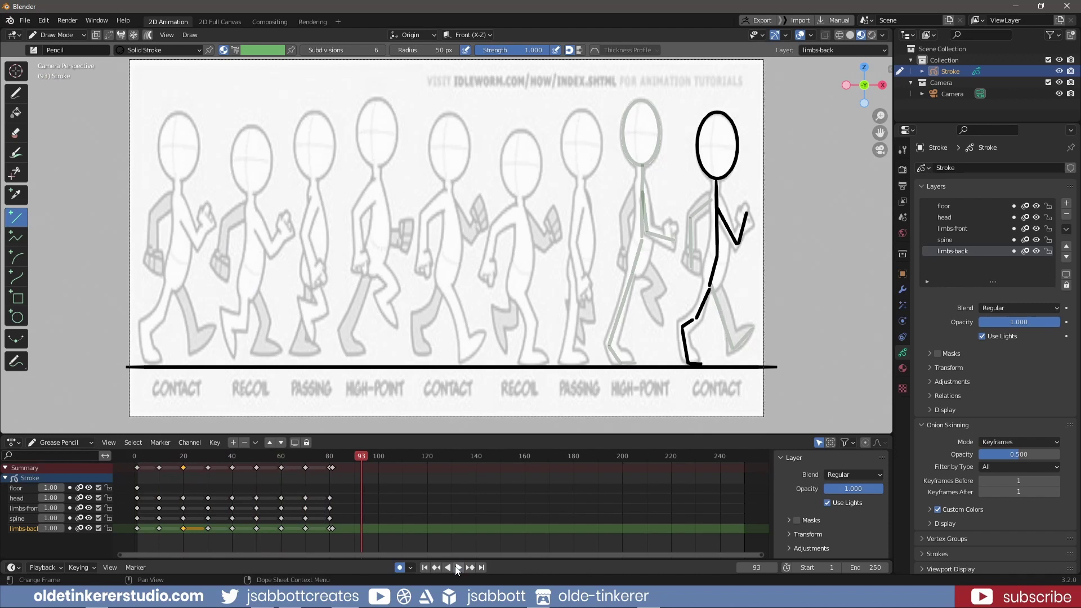
left_click(425, 568)
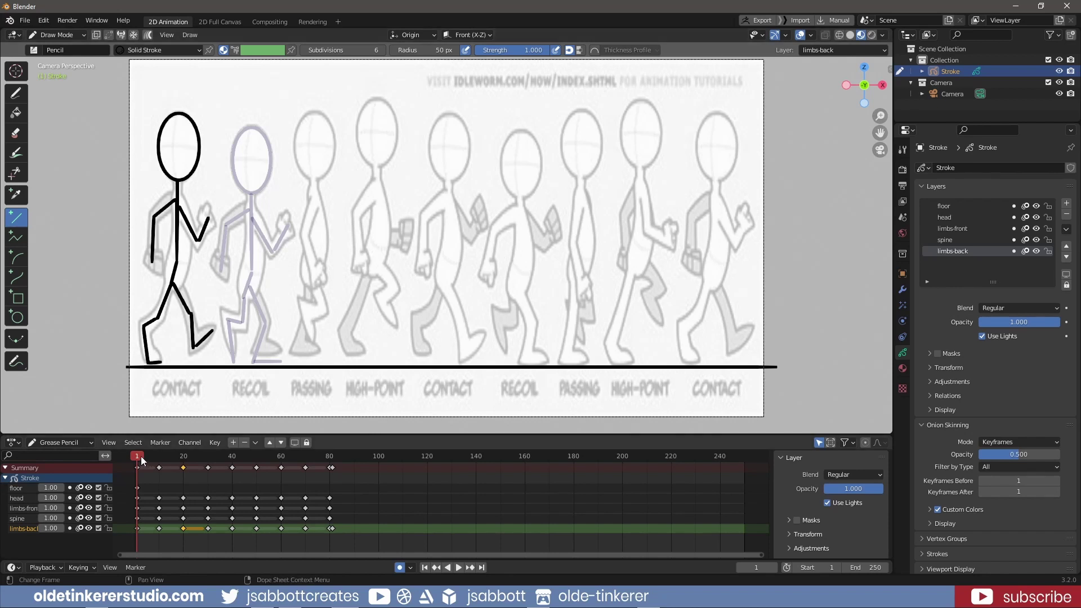
left_click_drag(142, 457, 148, 459)
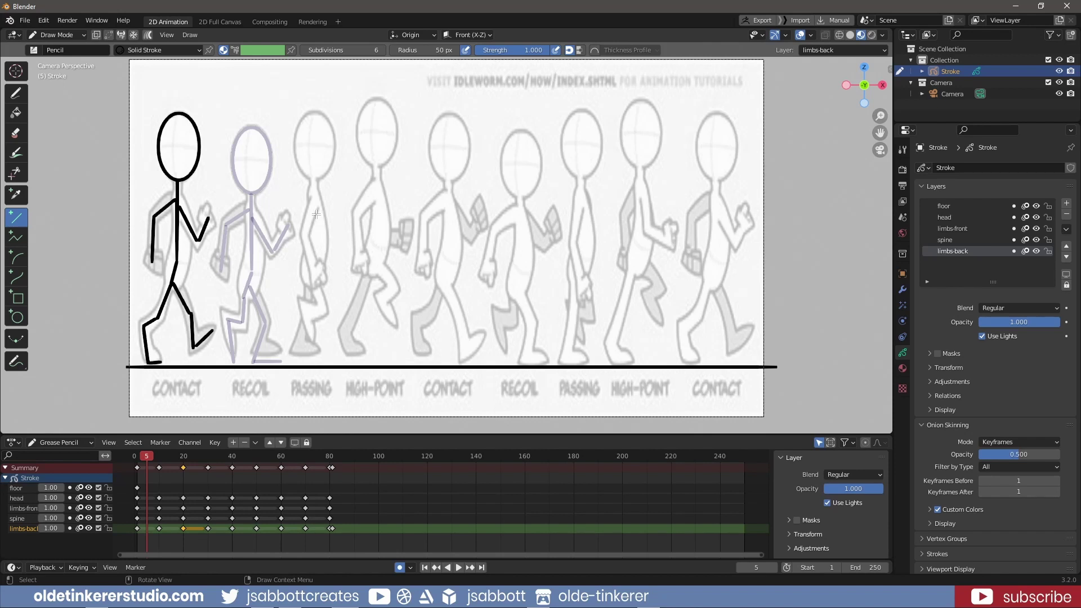
Draw an ellipse head for the frame 5 pose on the head layer
left_click(949, 217)
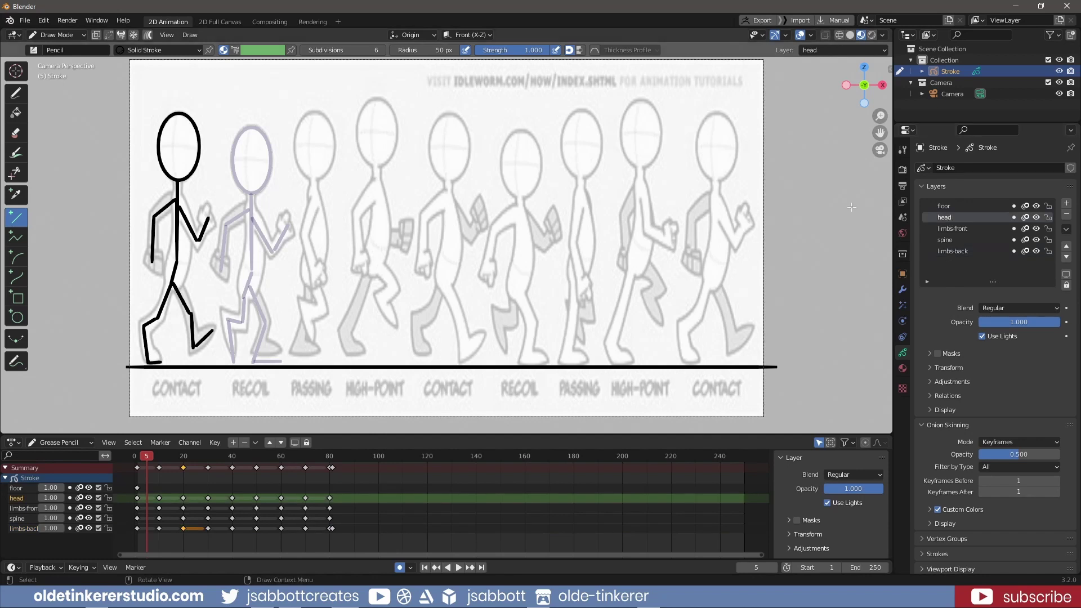
left_click(19, 318)
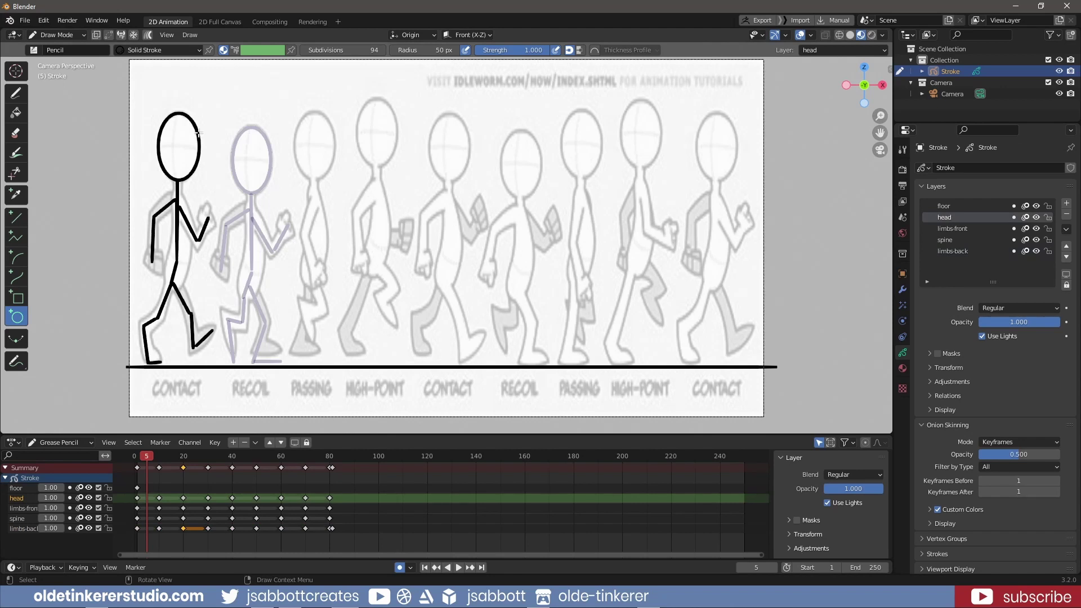
left_click_drag(197, 133, 232, 196)
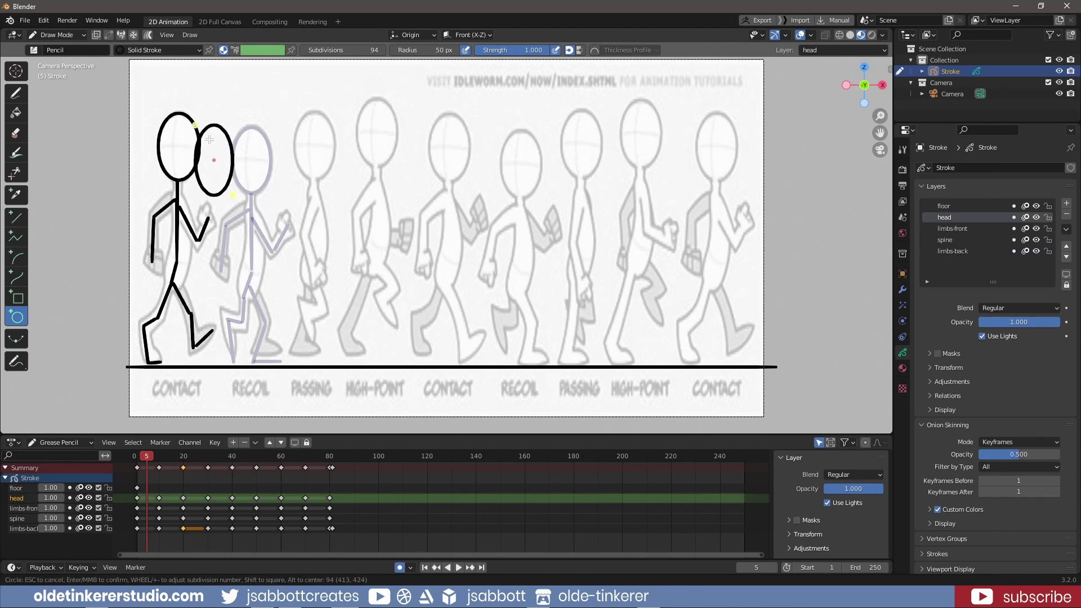
left_click_drag(195, 125, 193, 118)
mouse_move(233, 195)
left_mouse_down()
mouse_move(214, 223)
mouse_move(205, 308)
left_mouse_up()
key("Return")
Draw the spine below the head on the spine layer
left_click(945, 240)
left_click(15, 217)
key("Return")
key("Return")
Draw the front thigh, lower leg and arm on the limbs-front layer
left_click(952, 228)
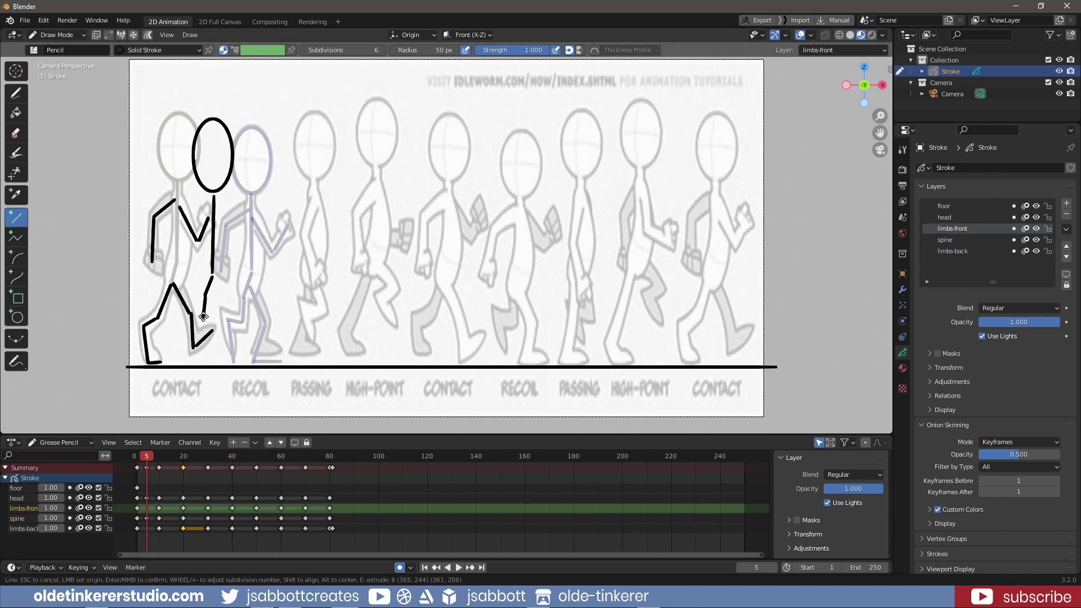
key("Return")
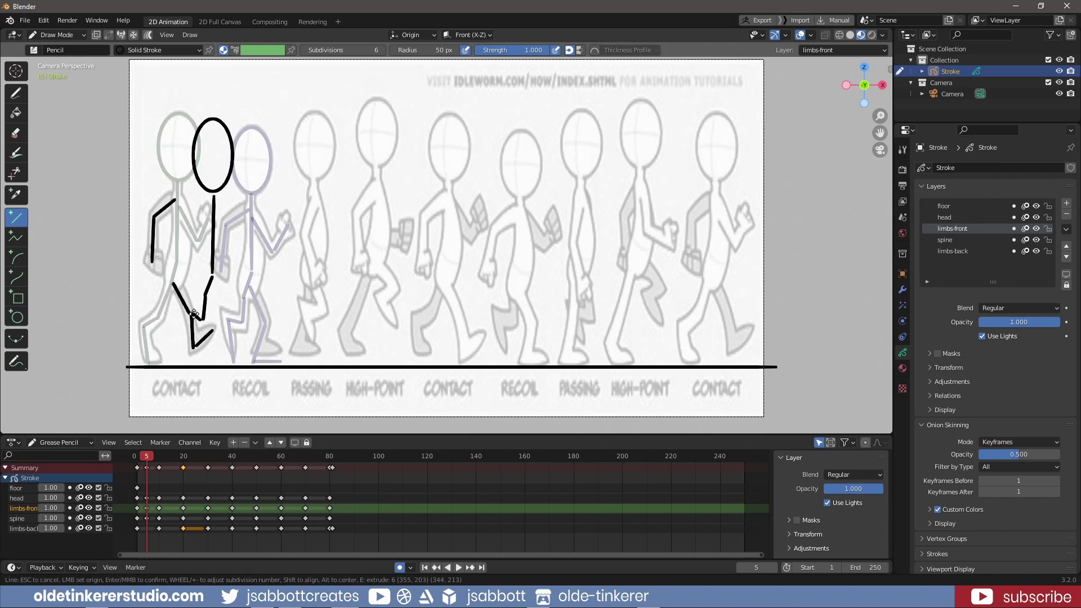
mouse_move(199, 318)
left_mouse_down()
mouse_move(190, 327)
mouse_move(204, 357)
left_mouse_up()
key("Return")
key("Return")
mouse_move(213, 208)
left_mouse_down()
mouse_move(229, 235)
mouse_move(252, 209)
mouse_move(259, 216)
mouse_move(201, 228)
mouse_move(200, 269)
left_mouse_up()
key("Return")
key("Return")
Draw the back arm, thigh and lower leg on the limbs-back layer
key("Page_Down")
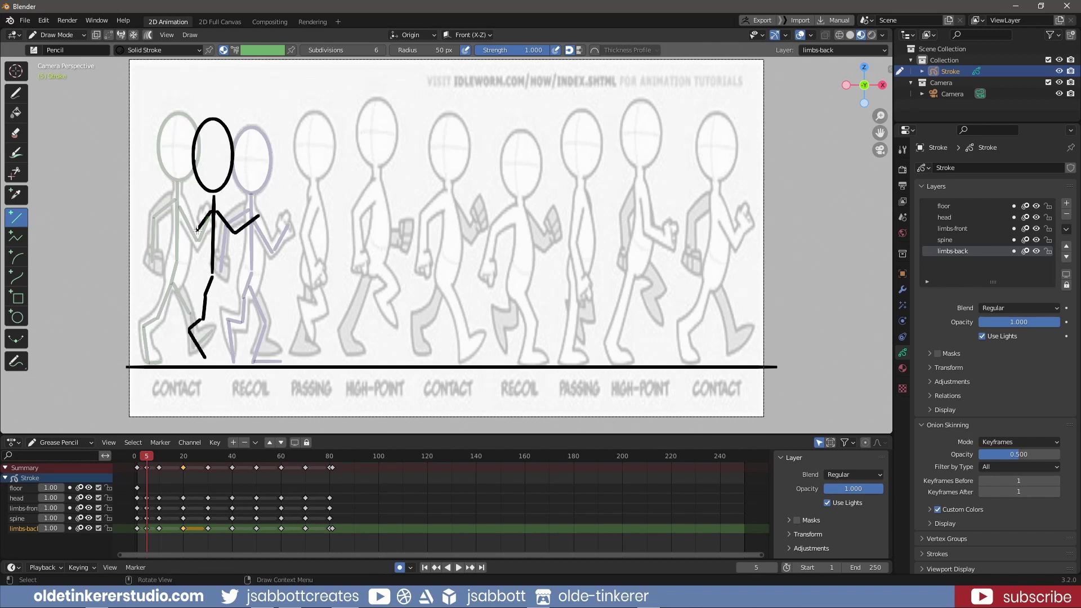
key("Return")
mouse_move(213, 275)
left_mouse_down()
mouse_move(227, 354)
mouse_move(239, 355)
left_mouse_up()
key("Return")
key("Return")
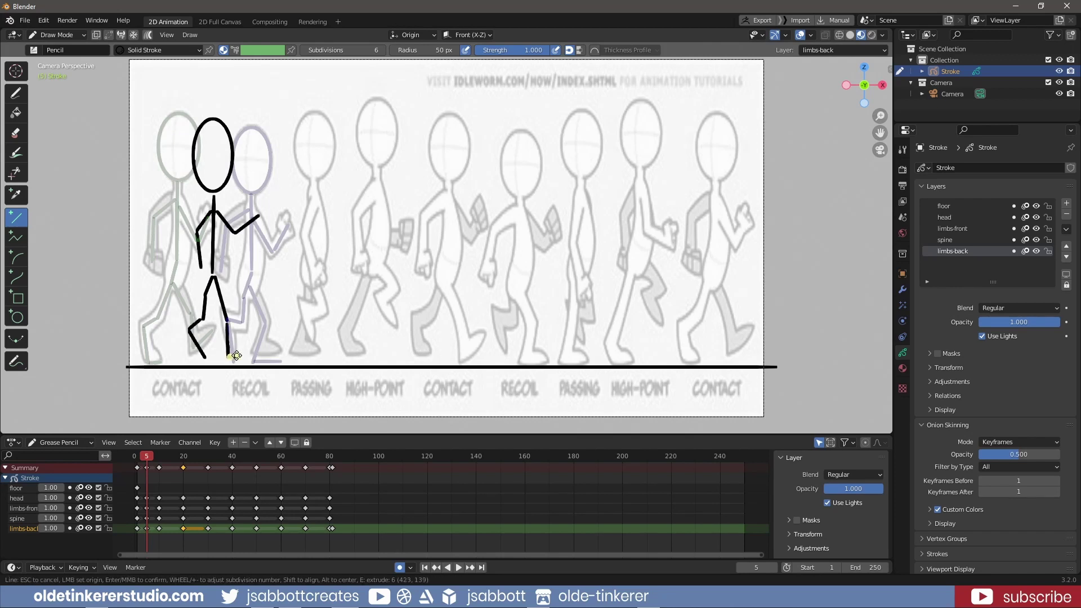
key("Return")
Play the walk cycle from frame 1, including the new frame-5 in-between
left_click(426, 568)
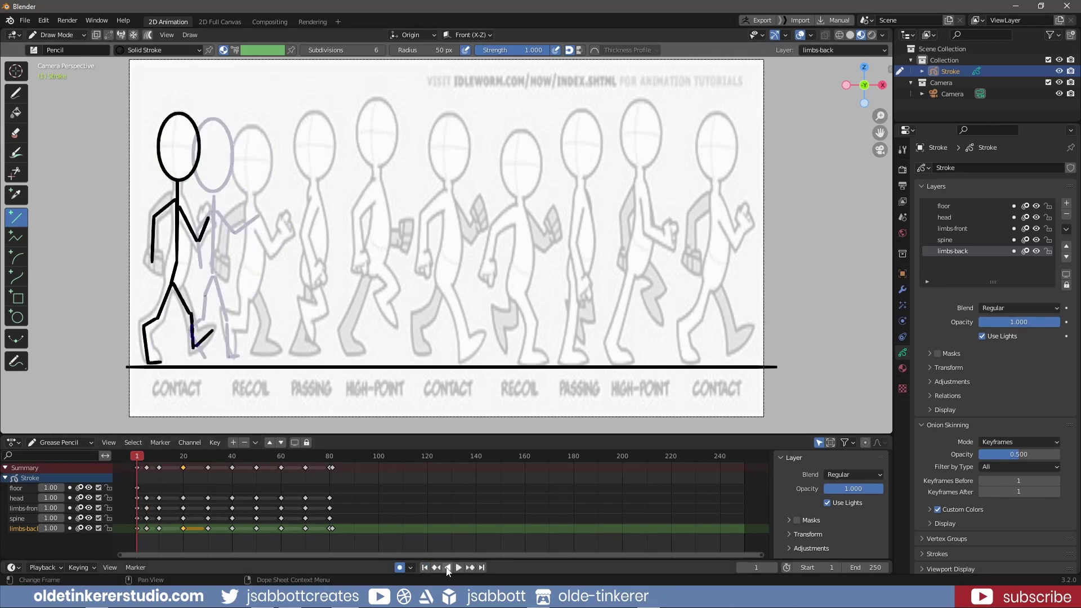
left_click(457, 568)
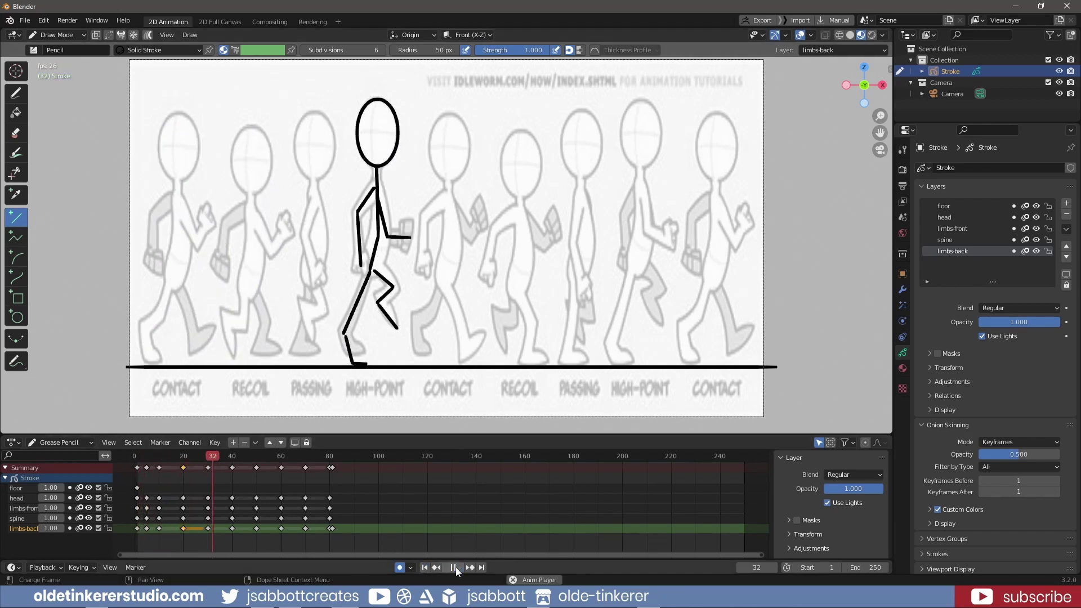